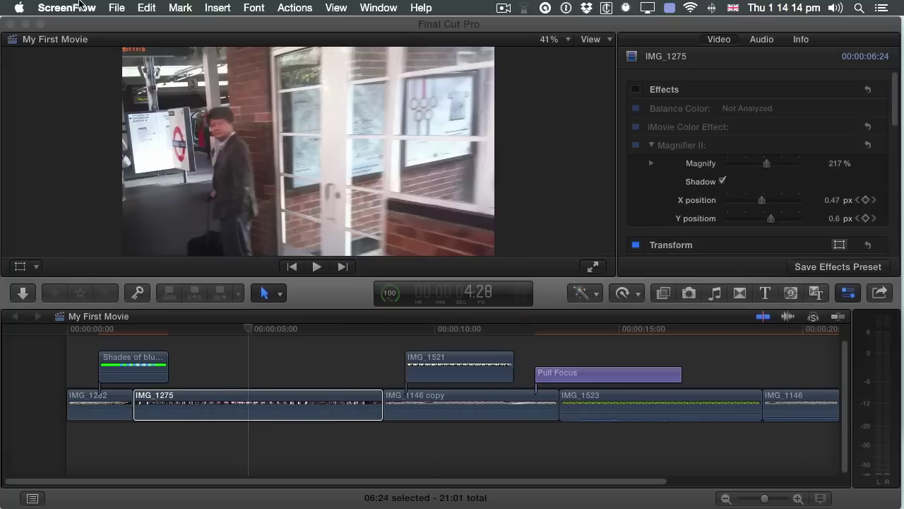
- Bring Final Cut Pro to the front and open its Preferences window from the Final Cut Pro menu
{"action": "left_click", "coordinate": [80, 25]}
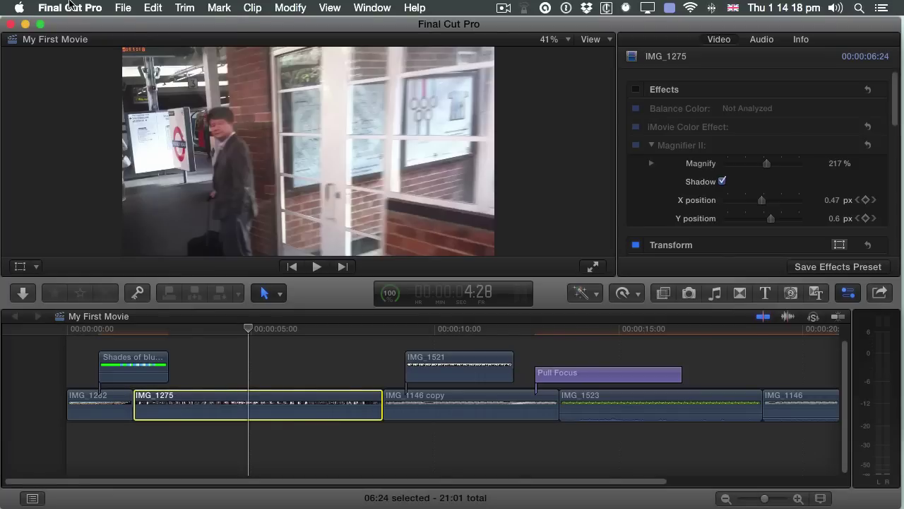
{"action": "left_click", "coordinate": [69, 6]}
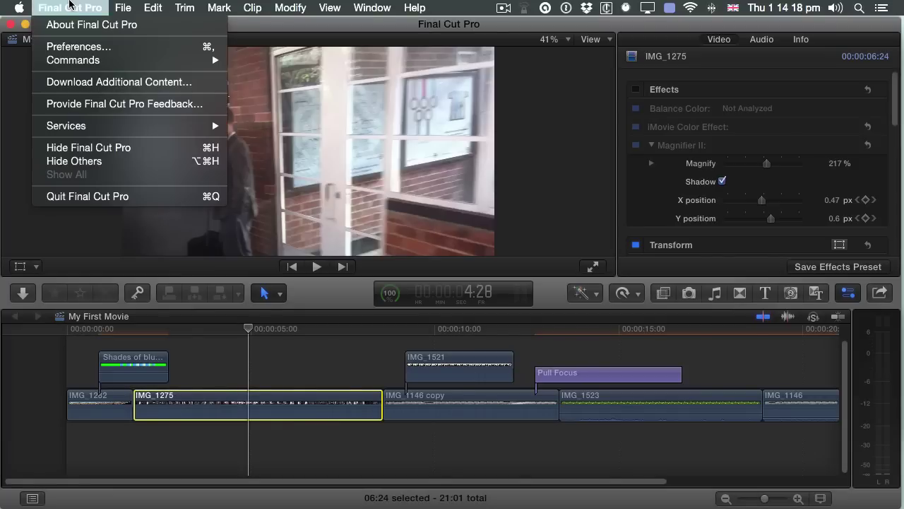
{"action": "left_click", "coordinate": [71, 48]}
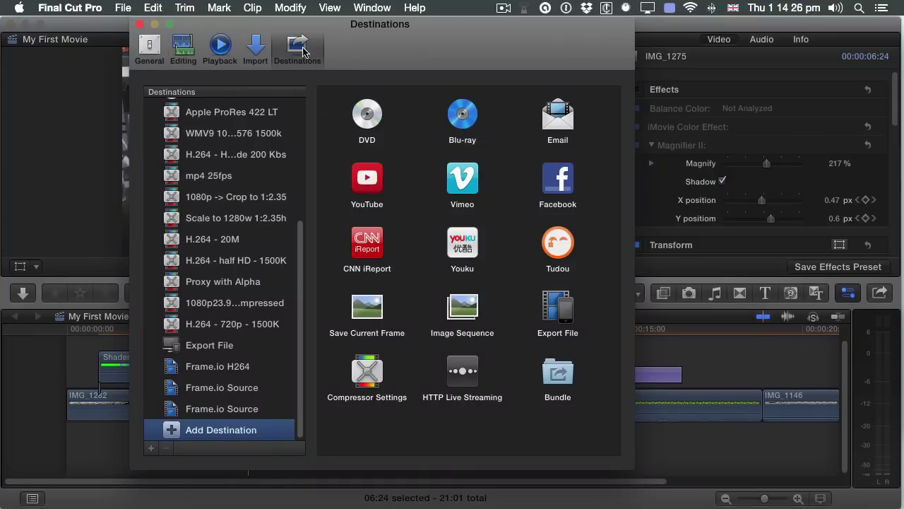
- Browse the Import, Playback, Editing, General and Destinations preference panes, then close Preferences
{"action": "left_click", "coordinate": [255, 48]}
{"action": "left_click", "coordinate": [220, 48]}
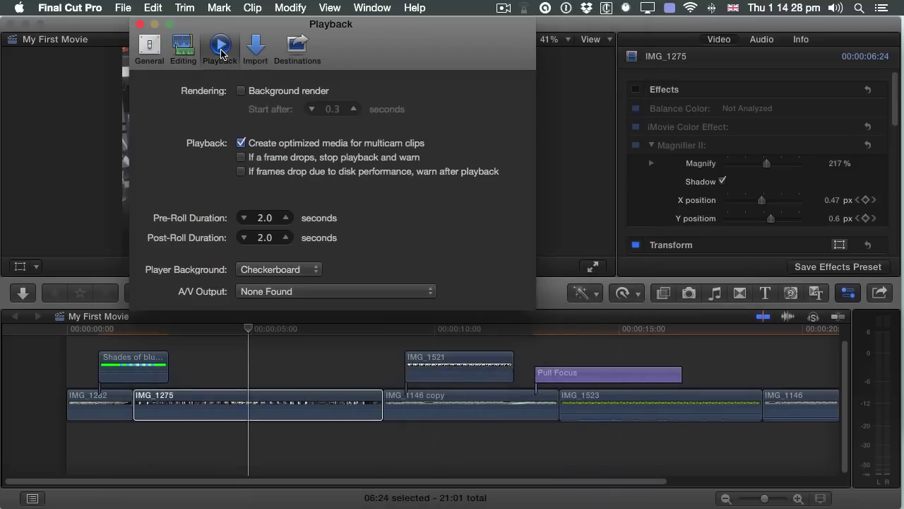
{"action": "left_click", "coordinate": [185, 53]}
{"action": "left_click", "coordinate": [150, 47]}
{"action": "left_click", "coordinate": [182, 50]}
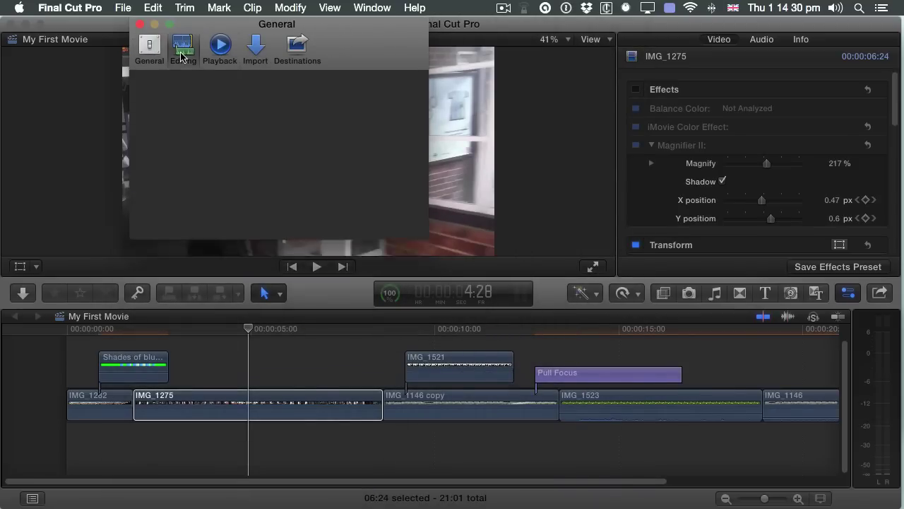
{"action": "left_click", "coordinate": [225, 57]}
{"action": "left_click", "coordinate": [270, 56]}
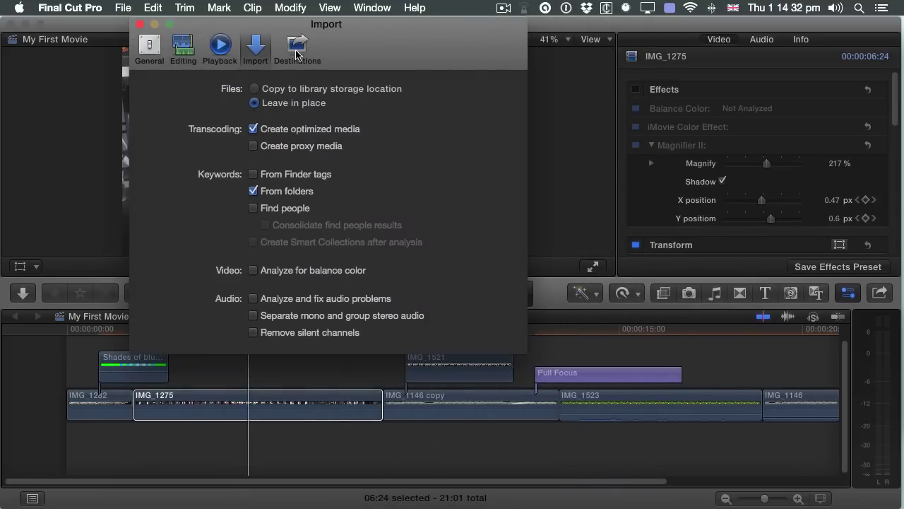
{"action": "left_click", "coordinate": [294, 55]}
{"action": "left_click", "coordinate": [256, 51]}
{"action": "left_click", "coordinate": [217, 53]}
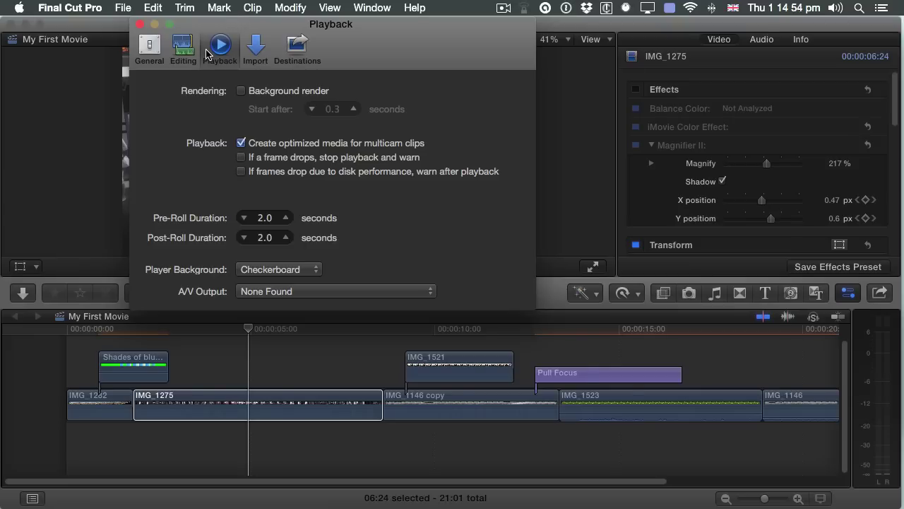
{"action": "left_click", "coordinate": [139, 25]}
{"action": "left_click", "coordinate": [70, 8]}
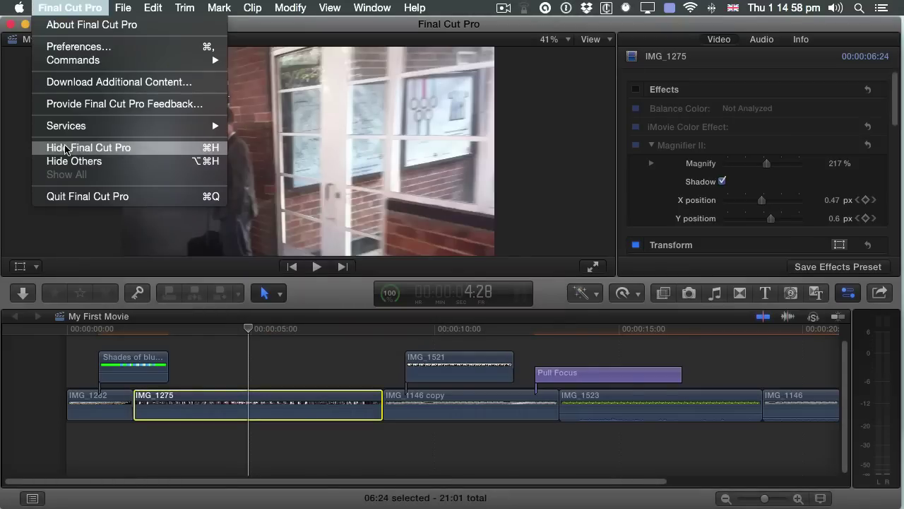
- Quit Final Cut Pro, revealing the LateNite Films 'FCPX's Hidden Debug Preferences' post in Safari
{"action": "left_click", "coordinate": [64, 196]}
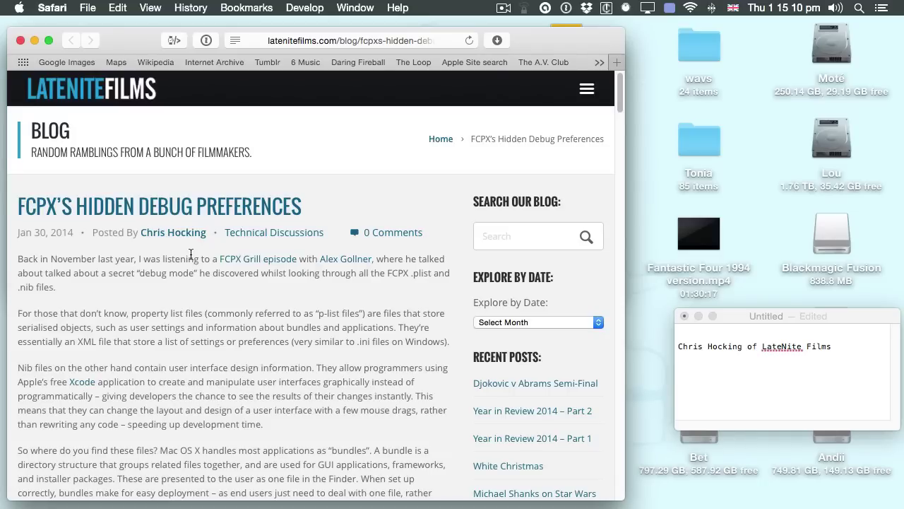
- Close Safari and show the package contents of Final Cut Pro.app from the Final Cut Pro X folder
{"action": "left_click", "coordinate": [21, 41]}
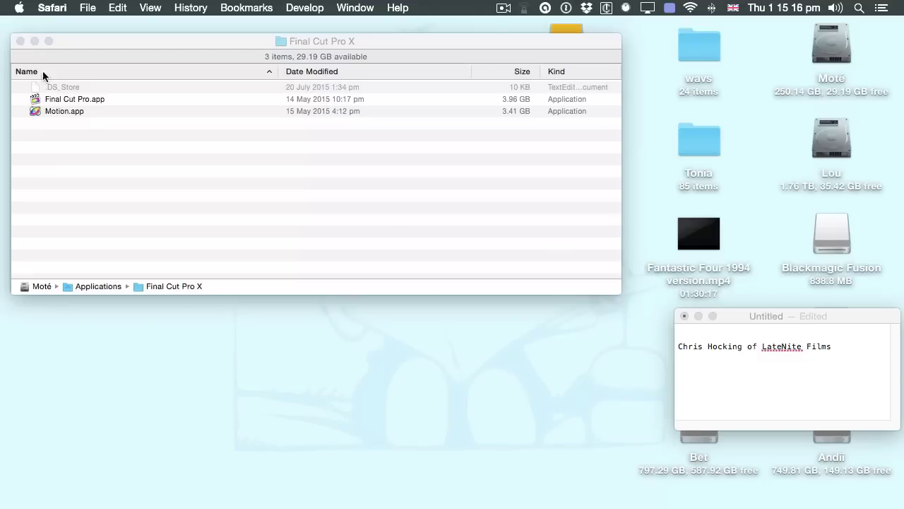
{"action": "left_click", "coordinate": [97, 147]}
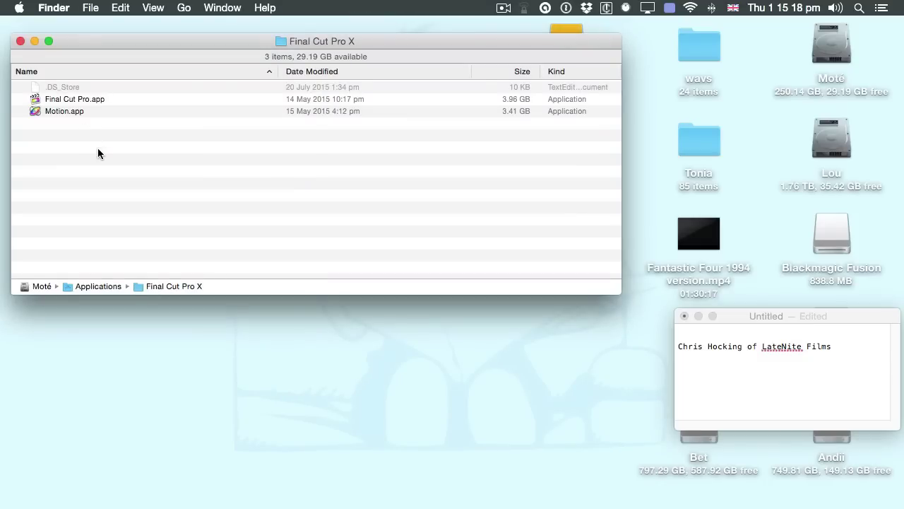
{"action": "right_click", "coordinate": [64, 99]}
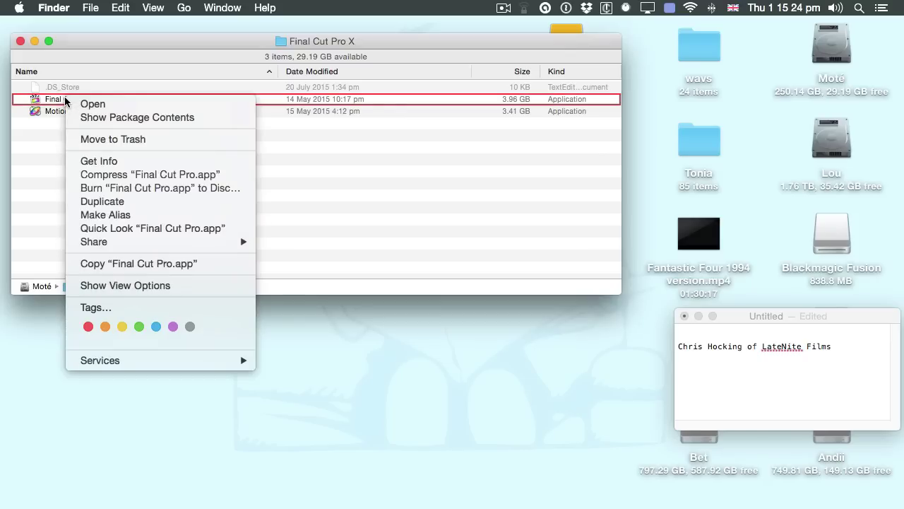
{"action": "left_click", "coordinate": [161, 119]}
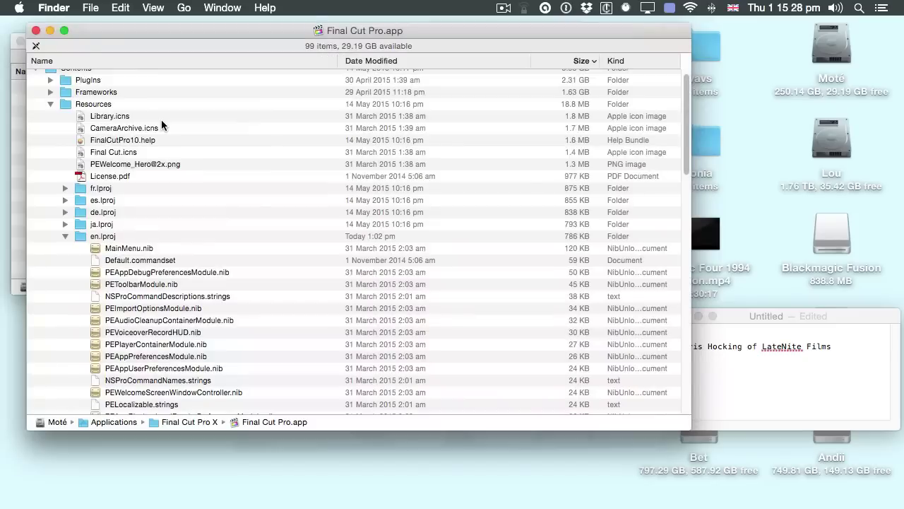
- Expand the Contents, Resources and en.lproj folders in the package listing
{"action": "scroll", "coordinate": [161, 124], "scroll_direction": "up", "scroll_amount": 1}
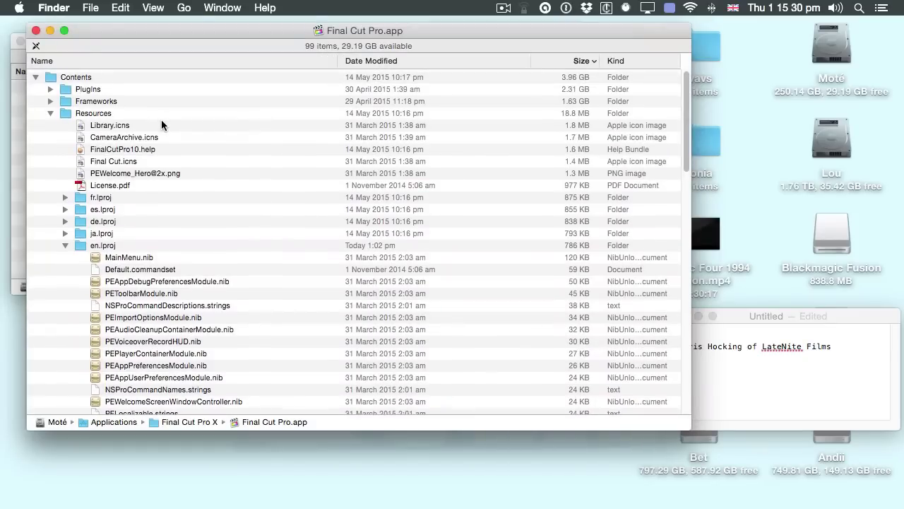
{"action": "left_click", "coordinate": [34, 77]}
{"action": "left_click", "coordinate": [35, 77]}
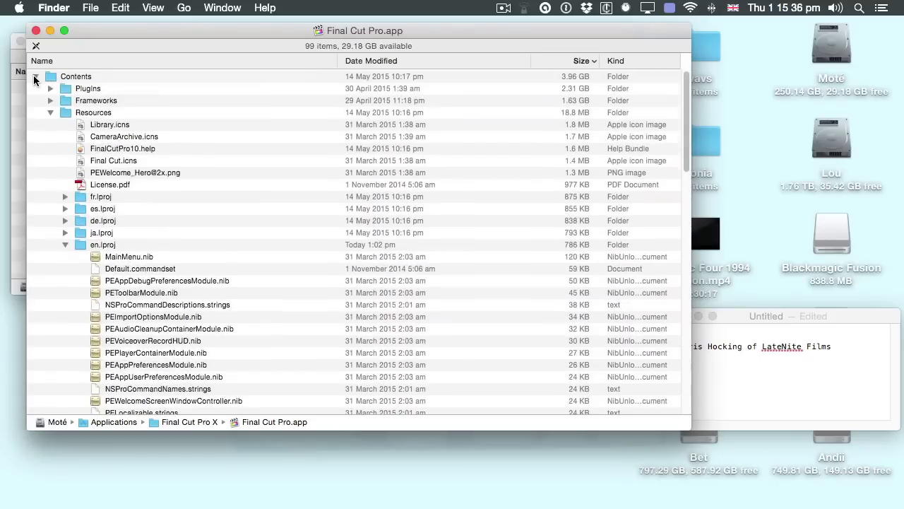
{"action": "left_click", "coordinate": [50, 111]}
{"action": "left_click", "coordinate": [50, 111]}
{"action": "left_click", "coordinate": [66, 244]}
{"action": "left_click", "coordinate": [66, 244]}
- Sort the package listing by name and open en.lproj in its own window
{"action": "scroll", "coordinate": [220, 318], "scroll_direction": "down", "scroll_amount": 5}
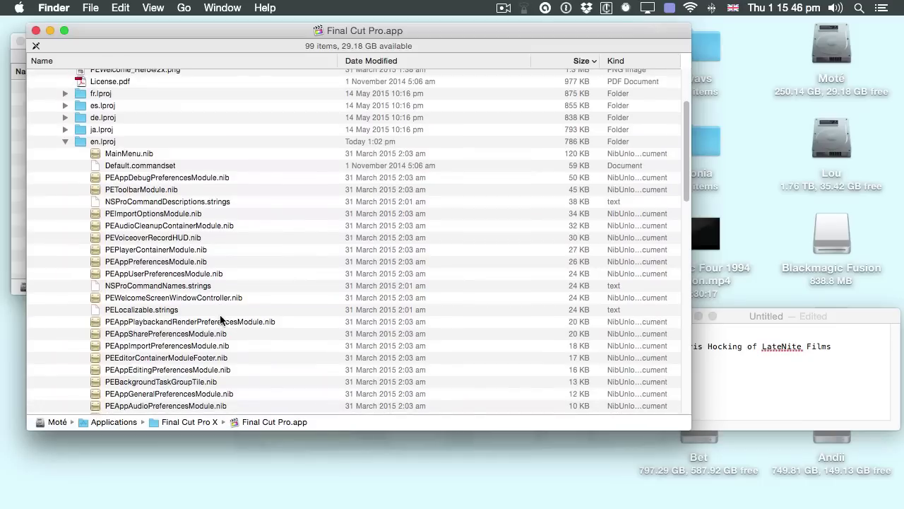
{"action": "scroll", "coordinate": [220, 319], "scroll_direction": "down", "scroll_amount": 2}
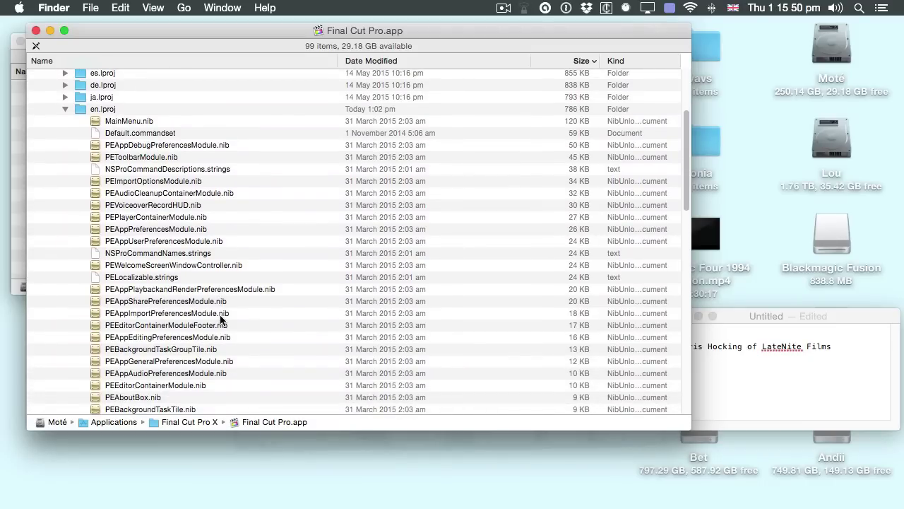
{"action": "scroll", "coordinate": [222, 318], "scroll_direction": "down", "scroll_amount": 3}
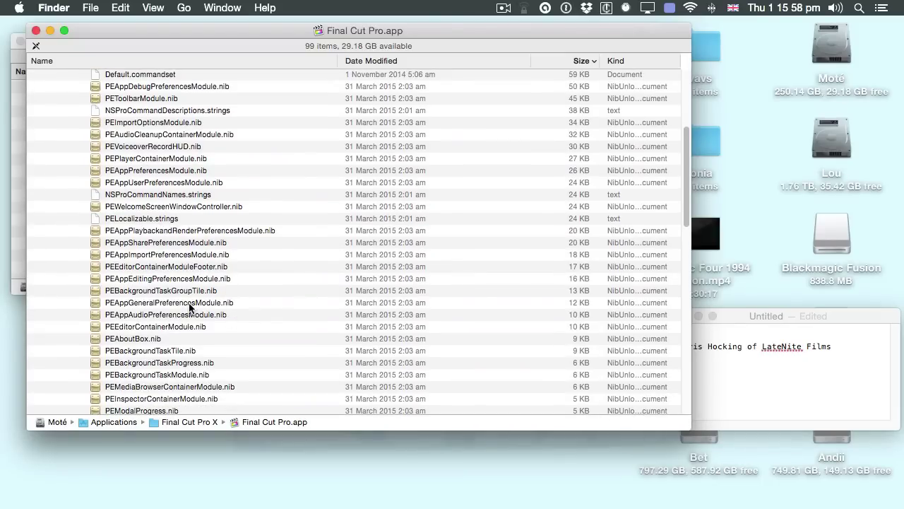
{"action": "scroll", "coordinate": [187, 302], "scroll_direction": "down", "scroll_amount": 3}
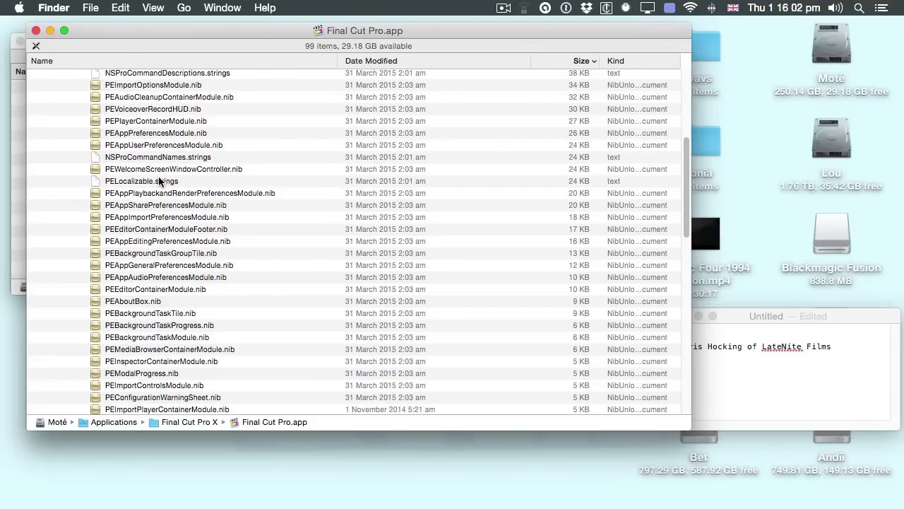
{"action": "scroll", "coordinate": [158, 181], "scroll_direction": "down", "scroll_amount": 6}
{"action": "scroll", "coordinate": [159, 175], "scroll_direction": "down", "scroll_amount": 2}
{"action": "scroll", "coordinate": [159, 175], "scroll_direction": "up", "scroll_amount": 2}
{"action": "scroll", "coordinate": [160, 175], "scroll_direction": "up", "scroll_amount": 8}
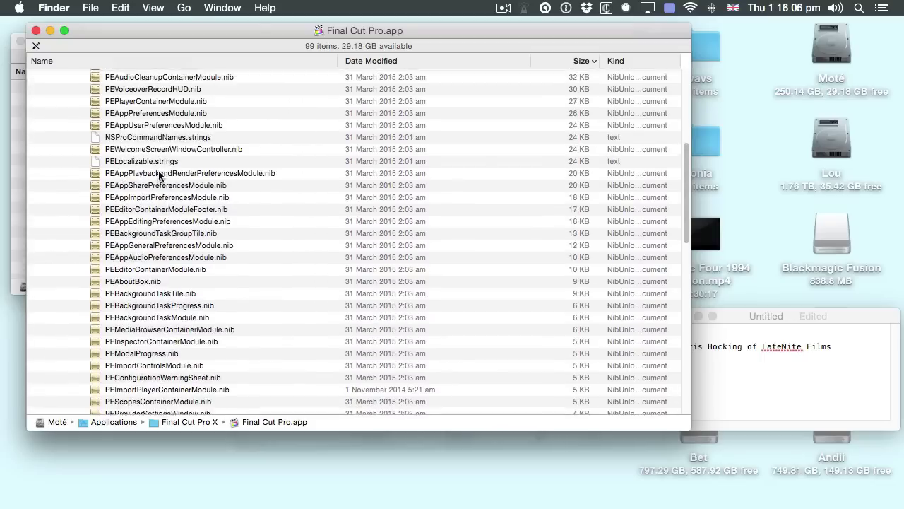
{"action": "left_click", "coordinate": [43, 60]}
{"action": "scroll", "coordinate": [163, 316], "scroll_direction": "down", "scroll_amount": 7}
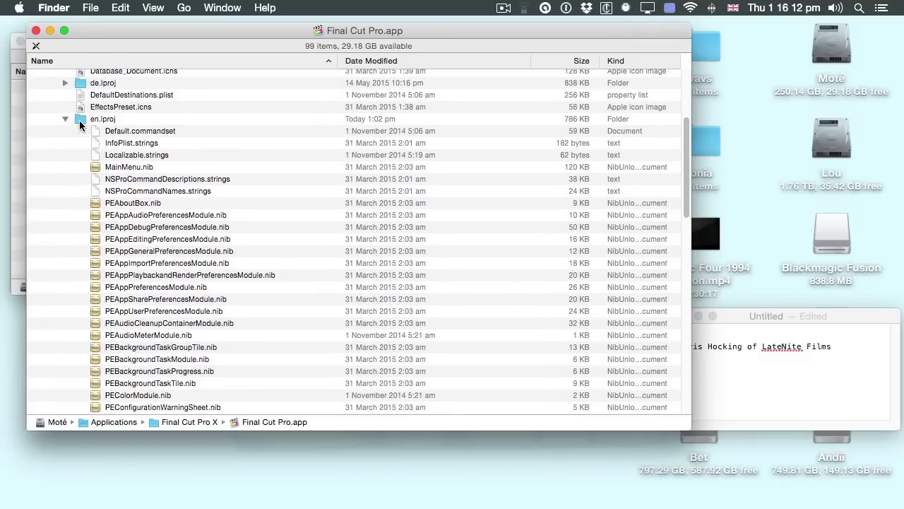
{"action": "double_click", "coordinate": [83, 122]}
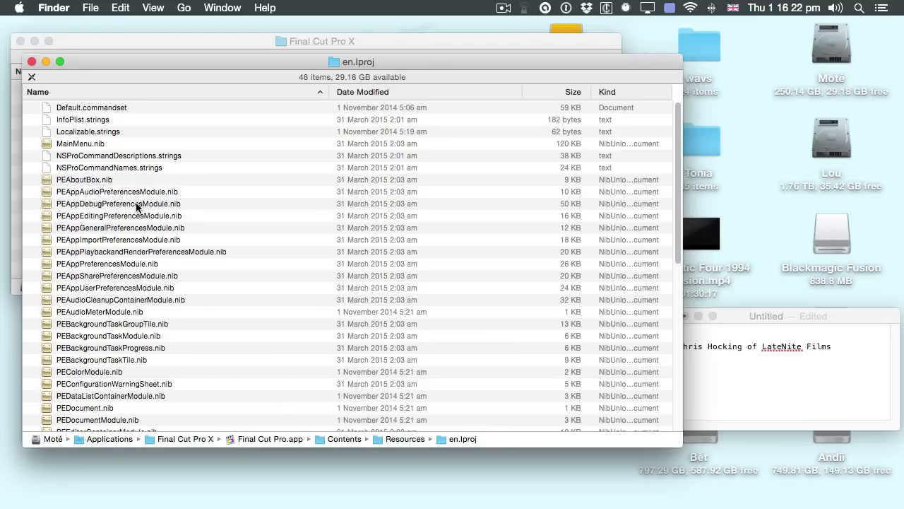
- Rename PEAppSharePreferencesModule.nib to 'PEAppSharePreferencesModule - real.nib', authorising with the admin password
{"action": "left_click", "coordinate": [118, 276]}
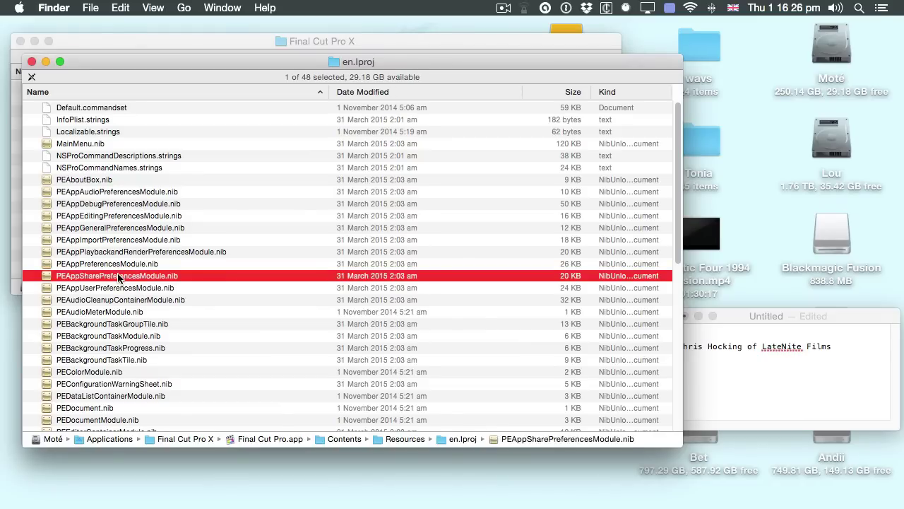
{"action": "key", "text": "Return"}
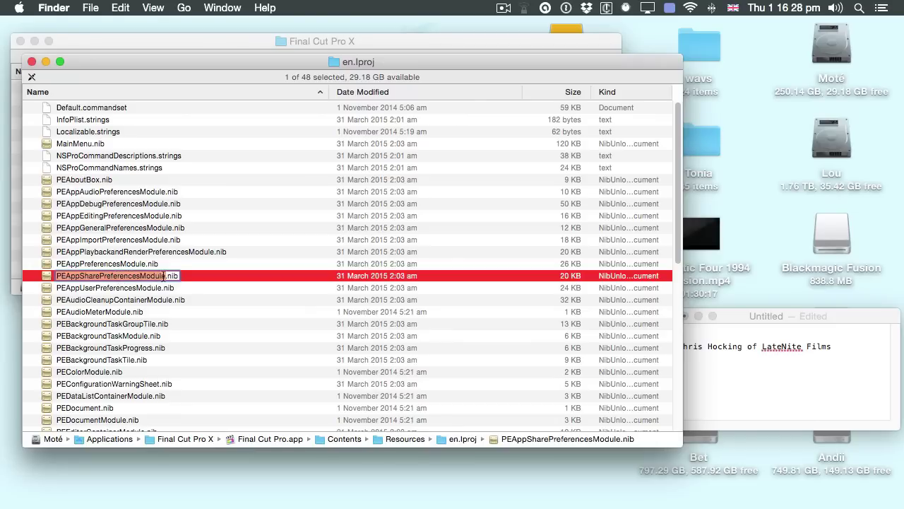
{"action": "left_click", "coordinate": [164, 275]}
{"action": "type", "text": "- "}
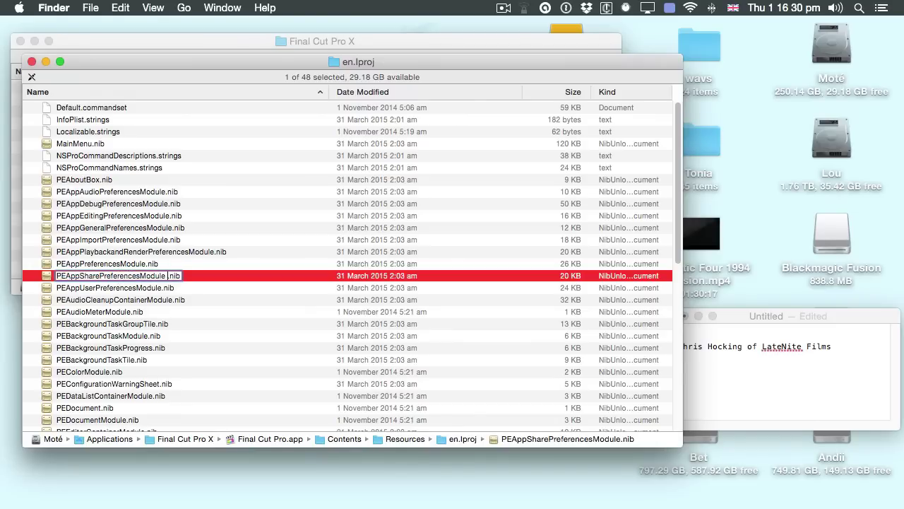
{"action": "type", "text": "orginal"}
{"action": "key", "text": "BackSpace"}
{"action": "key", "text": "BackSpace"}
{"action": "key", "text": "BackSpace"}
{"action": "key", "text": "BackSpace"}
{"action": "key", "text": "BackSpace"}
{"action": "key", "text": "BackSpace"}
{"action": "key", "text": "BackSpace"}
{"action": "type", "text": "real"}
{"action": "key", "text": "Return"}
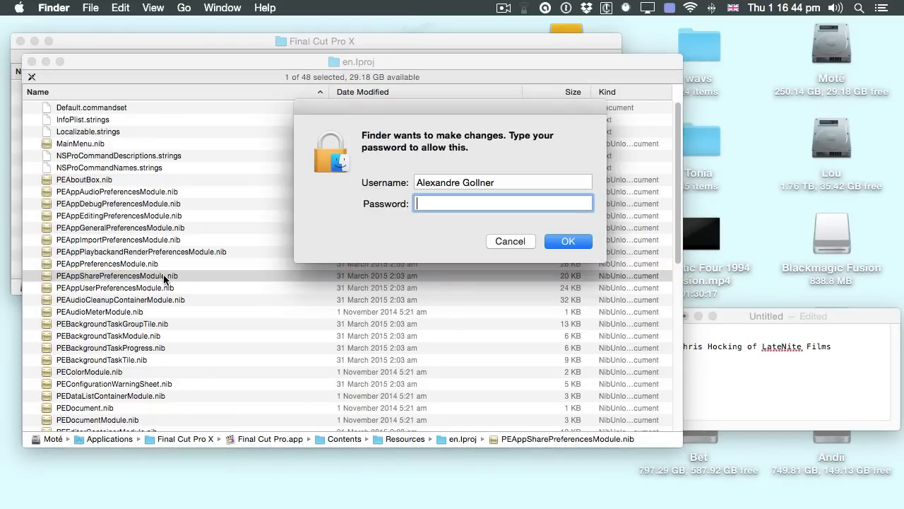
{"action": "type", "text": "•••••••••"}
{"action": "key", "text": "Return"}
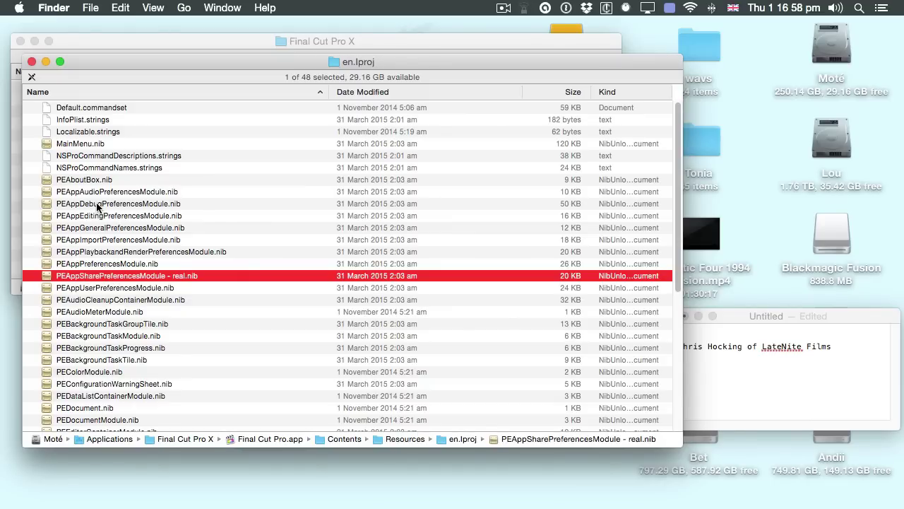
{"action": "left_click", "coordinate": [149, 275]}
- Copy the name 'PEAppDebugPreferencesModule' from Finder and paste it at the top of the TextEdit note
{"action": "left_click", "coordinate": [92, 203]}
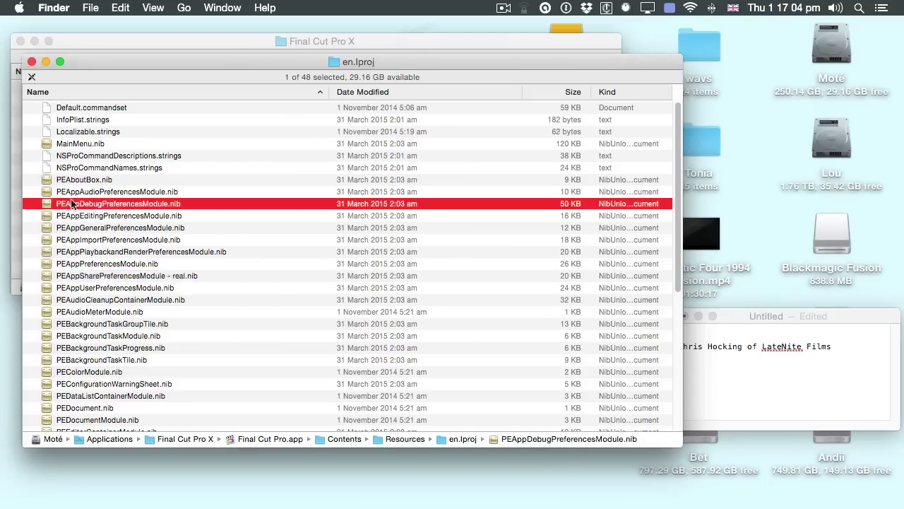
{"action": "left_click", "coordinate": [82, 203]}
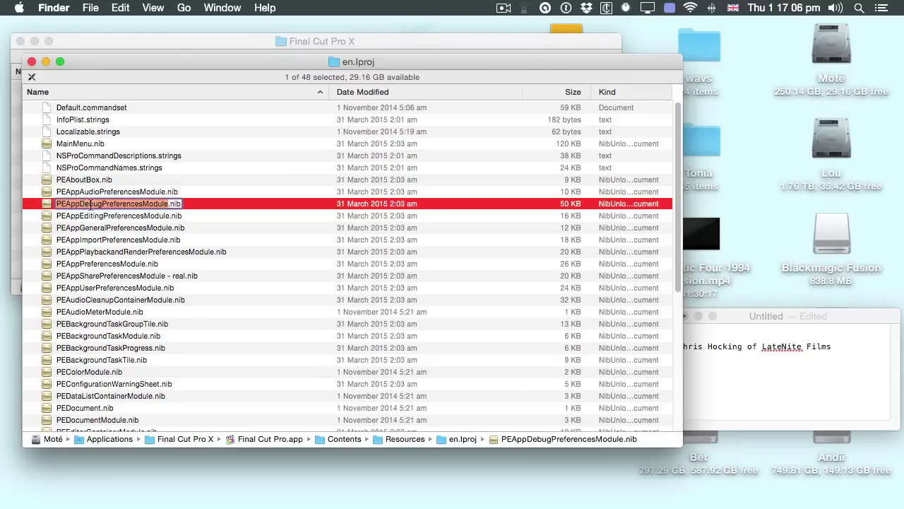
{"action": "left_click", "coordinate": [91, 7]}
{"action": "mouse_move", "coordinate": [116, 8]}
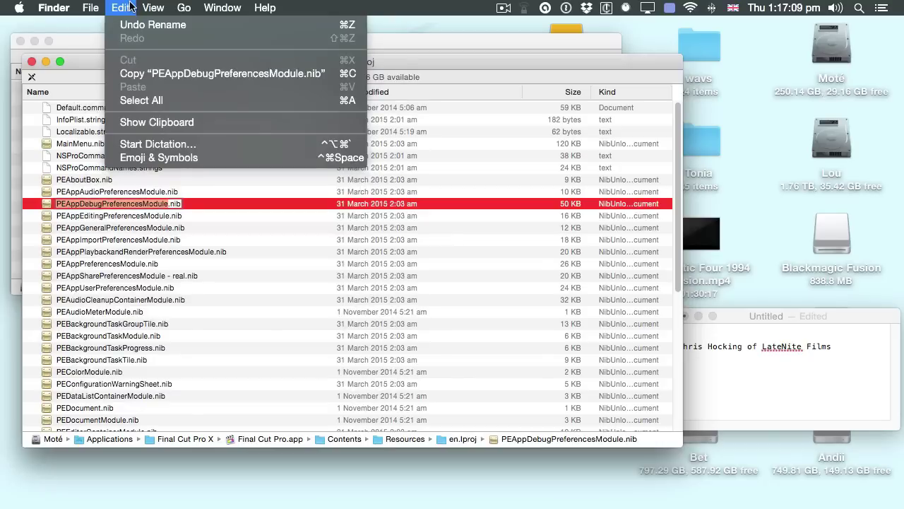
{"action": "left_click", "coordinate": [138, 73]}
{"action": "left_click", "coordinate": [747, 393]}
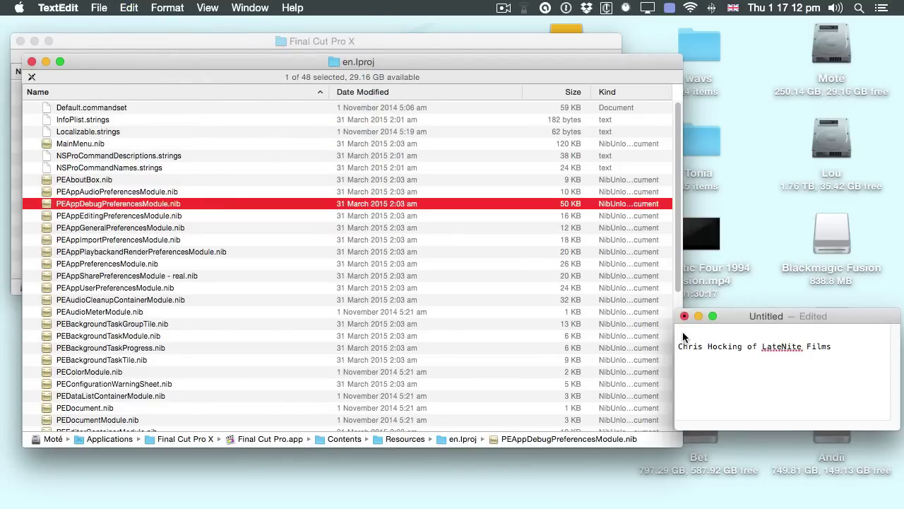
{"action": "key", "text": "super+v"}
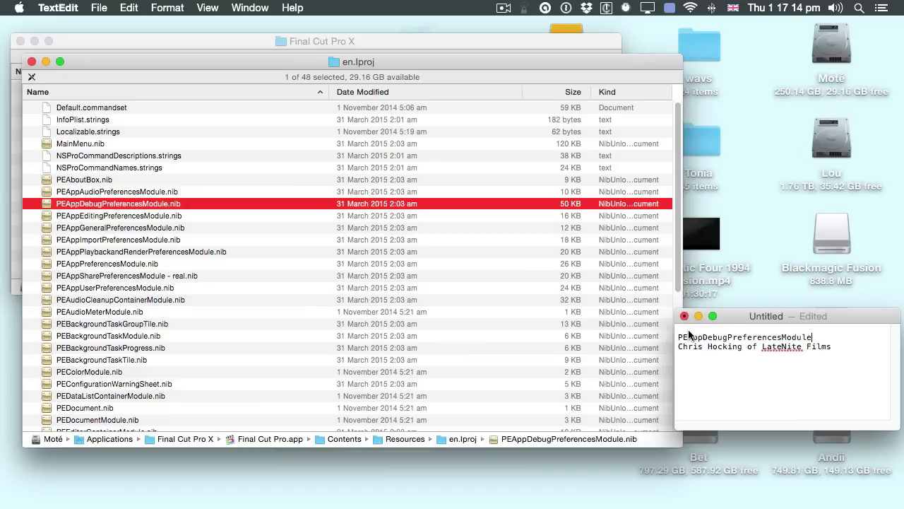
{"action": "key", "text": "Return"}
{"action": "key", "text": "Return"}
{"action": "key", "text": "Return"}
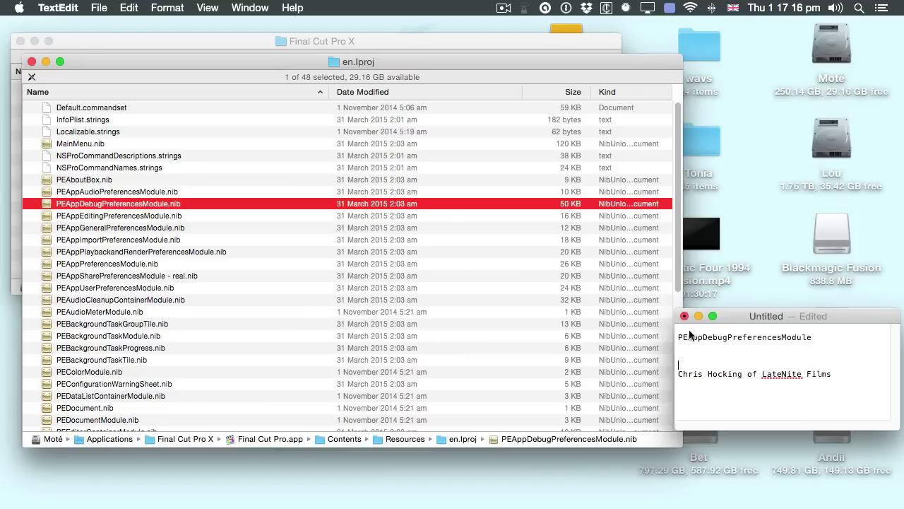
{"action": "key", "text": "super+Tab"}
{"action": "left_click", "coordinate": [129, 278]}
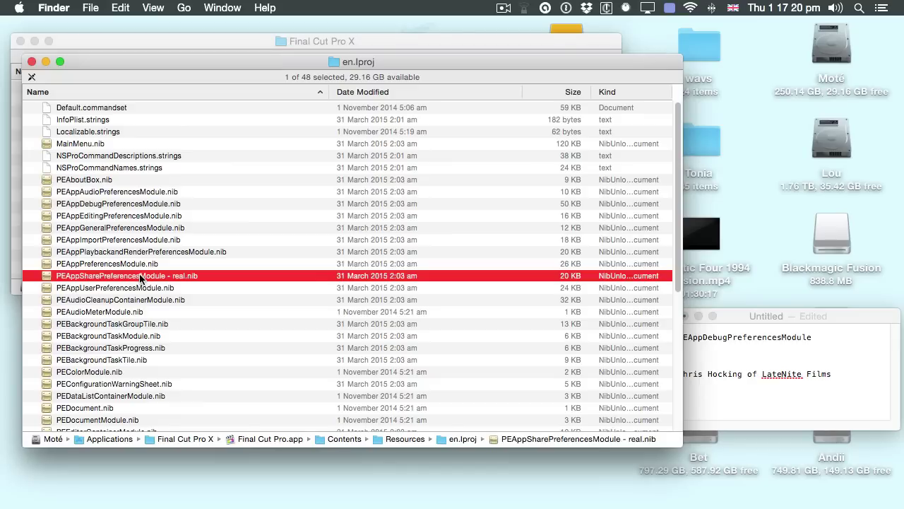
- Rename PEAppDebugPreferencesModule.nib to PEAppSharePreferencesModule.nib and authorise the change
{"action": "left_click", "coordinate": [161, 276]}
{"action": "left_click", "coordinate": [165, 276]}
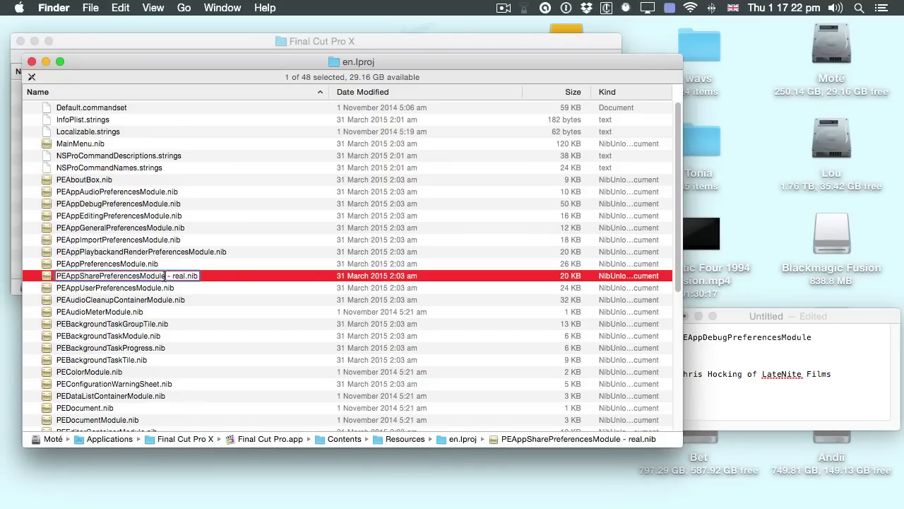
{"action": "left_click_drag", "start_coordinate": [165, 276], "coordinate": [145, 258]}
{"action": "key", "text": "super+c"}
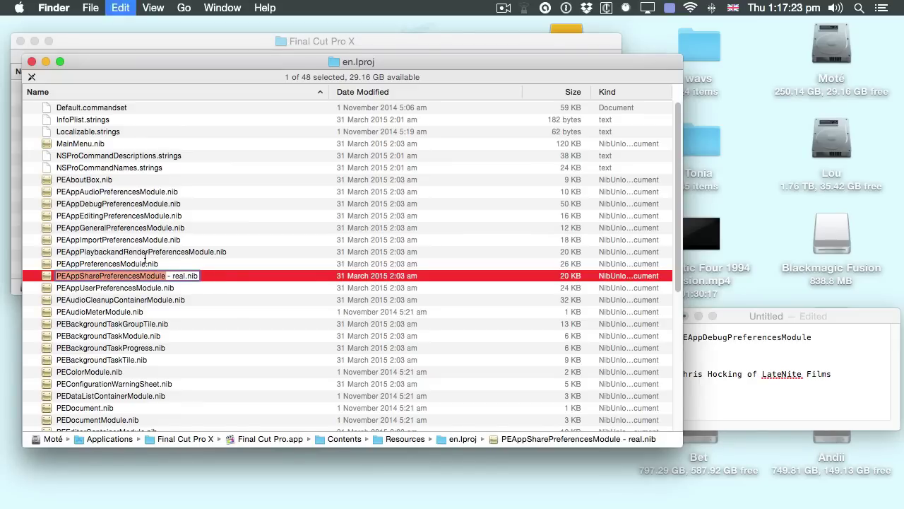
{"action": "left_click", "coordinate": [97, 204]}
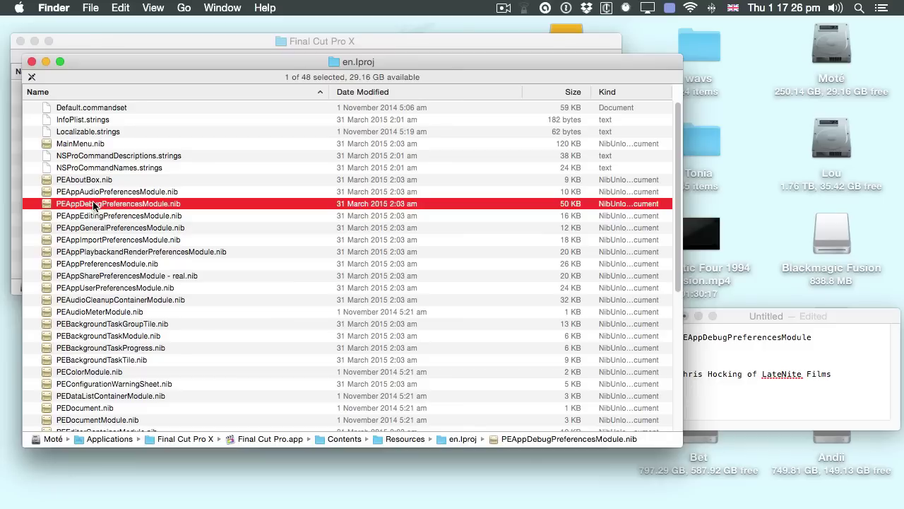
{"action": "left_click", "coordinate": [93, 203]}
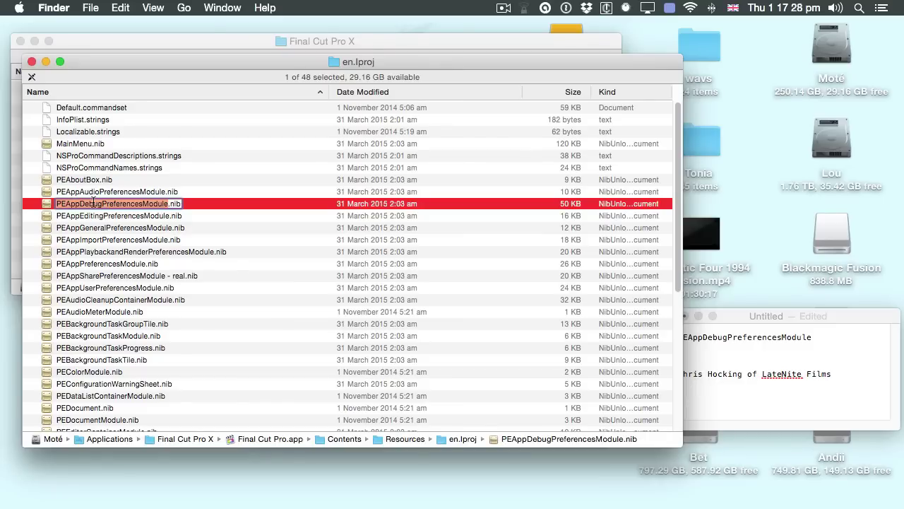
{"action": "key", "text": "super+v"}
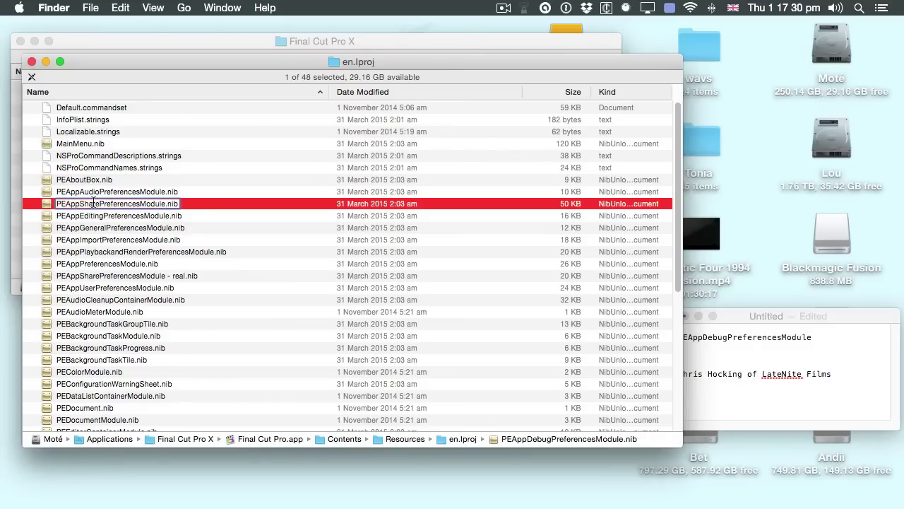
{"action": "key", "text": "Return"}
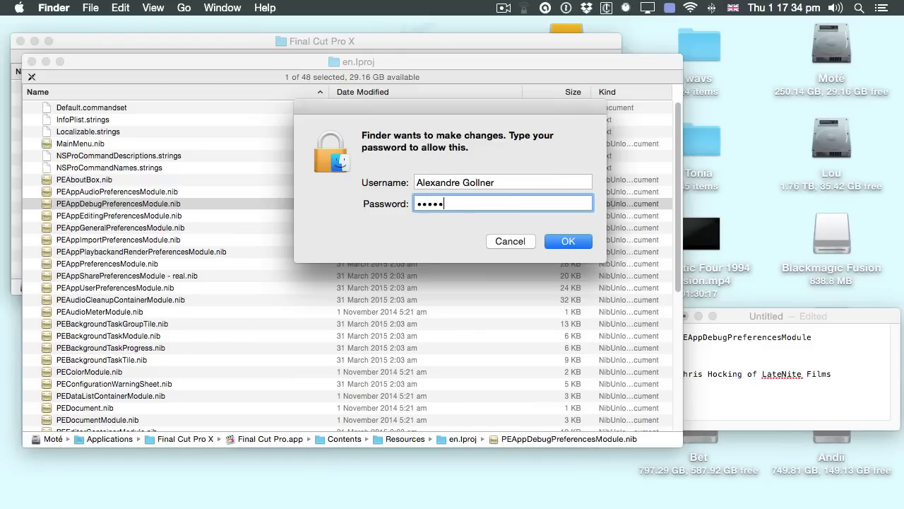
{"action": "key", "text": "Return"}
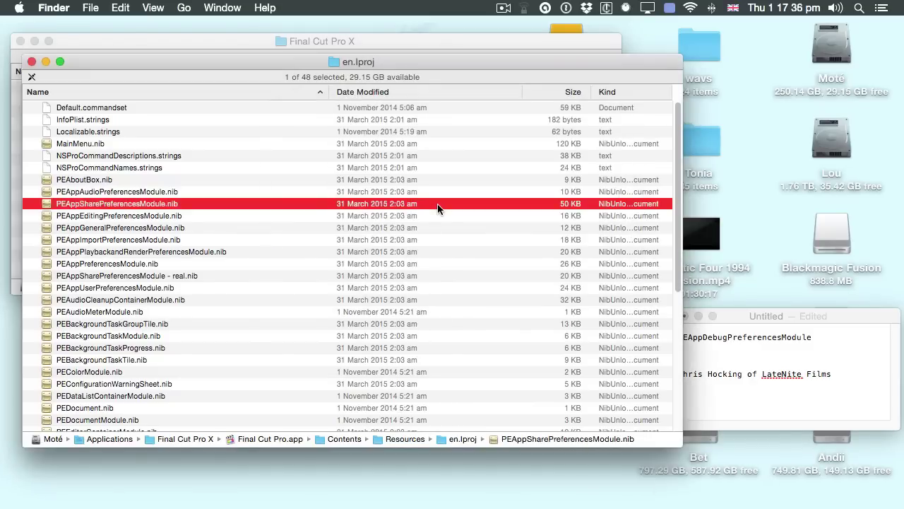
- Relaunch Final Cut Pro from the Dock
{"action": "left_click", "coordinate": [238, 266]}
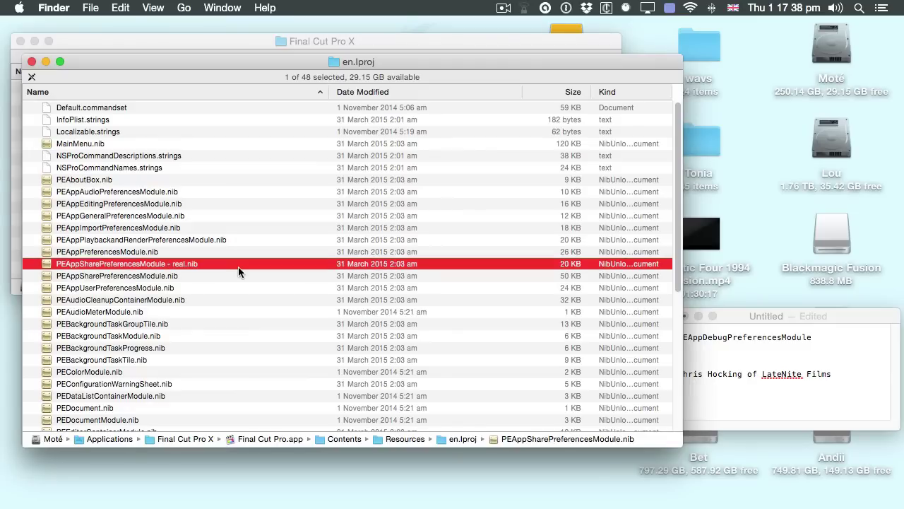
{"action": "mouse_move", "coordinate": [892, 487]}
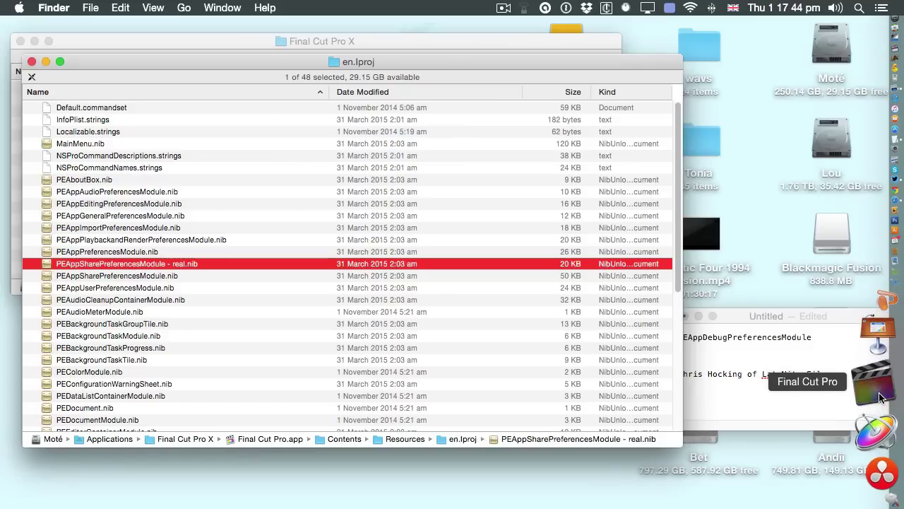
{"action": "left_click", "coordinate": [879, 396]}
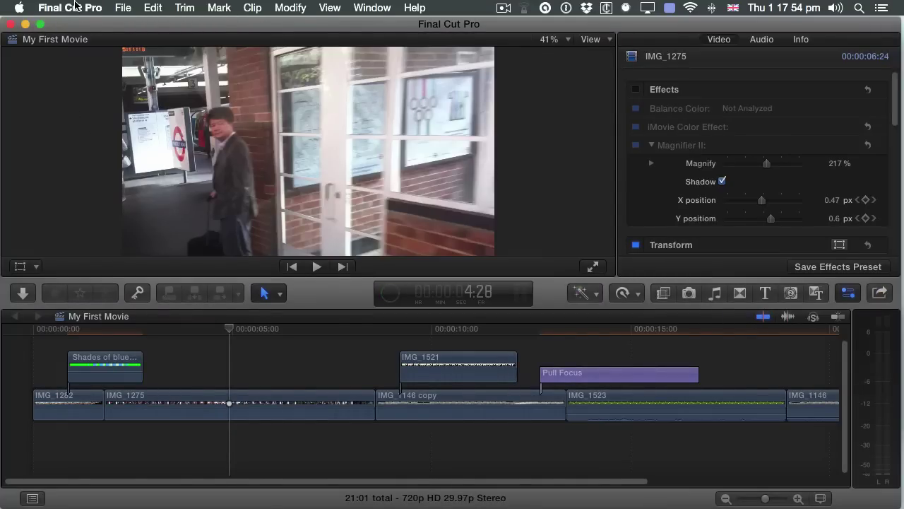
{"action": "left_click", "coordinate": [78, 7]}
- Open the hidden debug settings under Destinations, flip between Page 1 and Page 2, enable Guards, and close
{"action": "left_click", "coordinate": [71, 47]}
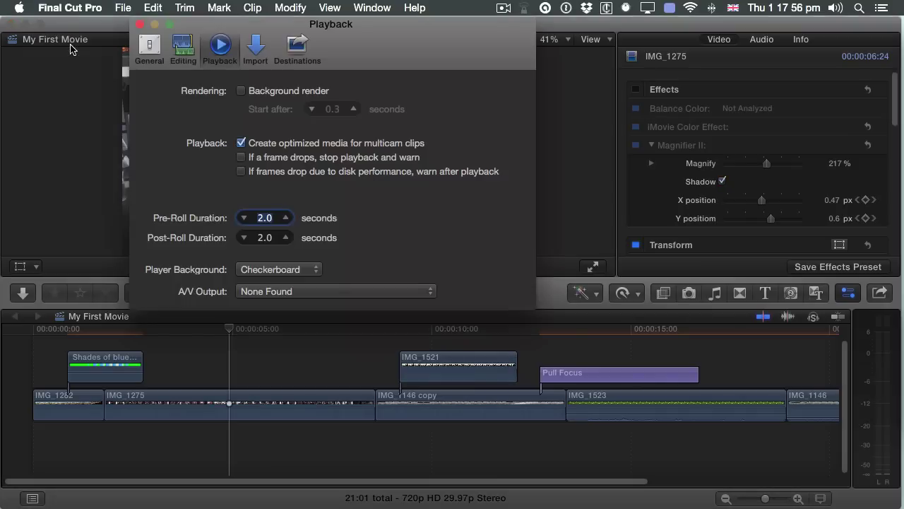
{"action": "left_click", "coordinate": [302, 48]}
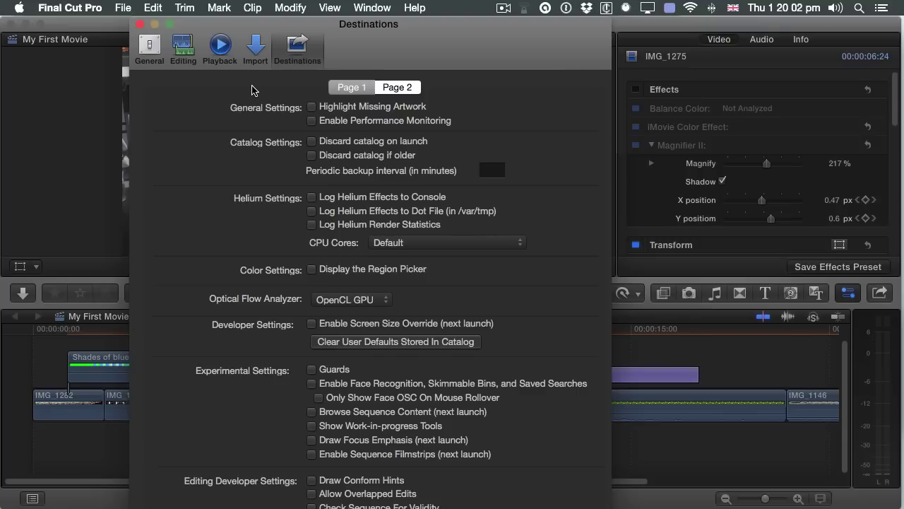
{"action": "left_click", "coordinate": [346, 86]}
{"action": "left_click", "coordinate": [414, 87]}
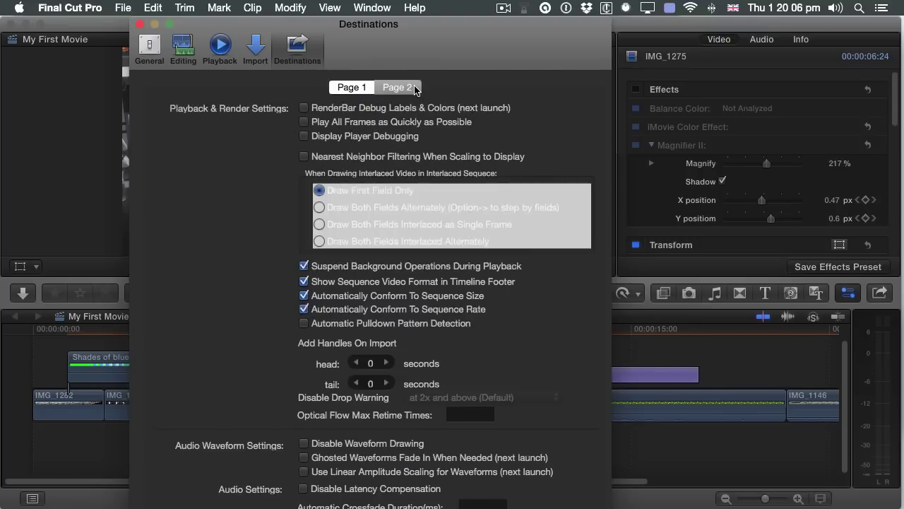
{"action": "left_click", "coordinate": [358, 88]}
{"action": "left_click", "coordinate": [392, 88]}
{"action": "left_click", "coordinate": [350, 88]}
{"action": "left_click", "coordinate": [401, 87]}
{"action": "left_click", "coordinate": [344, 87]}
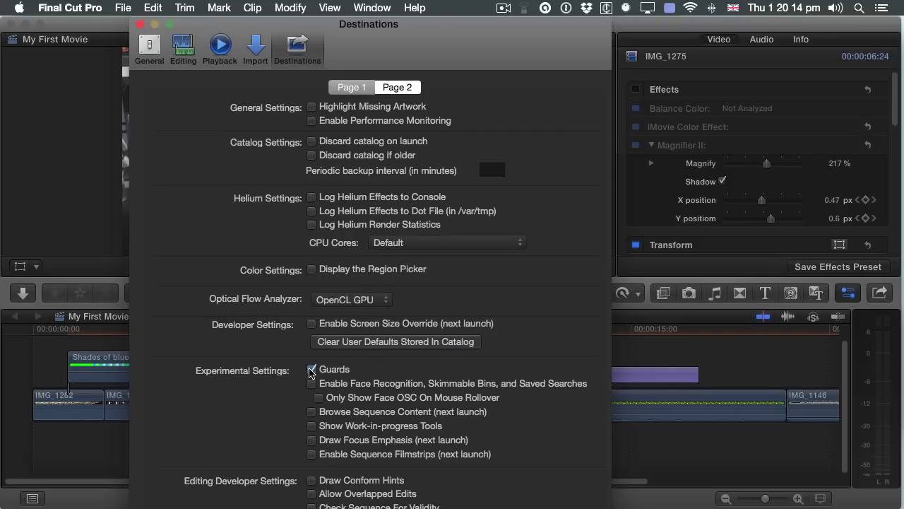
{"action": "left_click", "coordinate": [141, 27]}
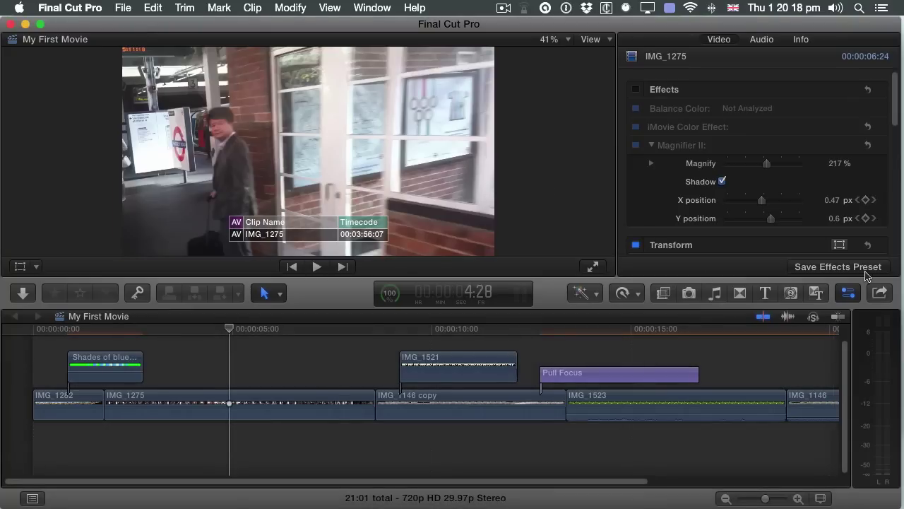
- Hide the inspector, then scrub and play the IMG_1275 clip to test the Guards setting
{"action": "left_click", "coordinate": [850, 293]}
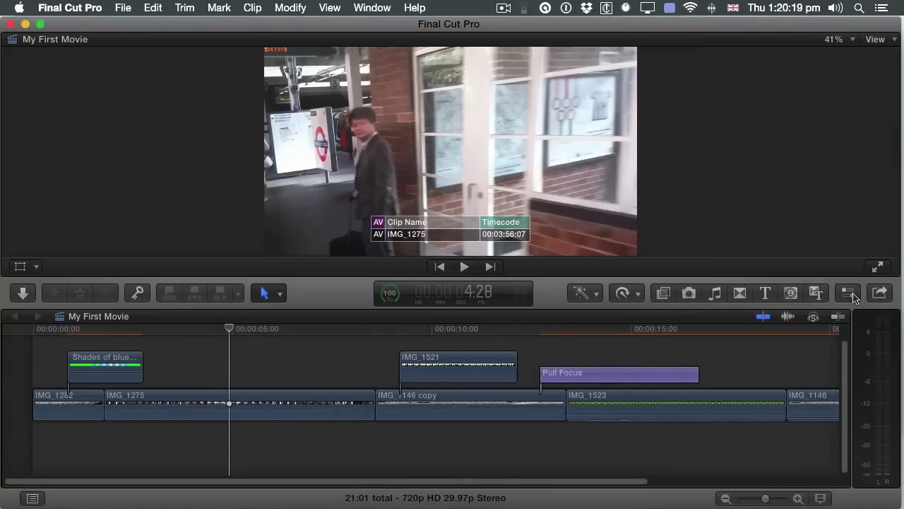
{"action": "left_click", "coordinate": [233, 329]}
{"action": "left_click_drag", "start_coordinate": [238, 333], "coordinate": [308, 337]}
{"action": "left_click", "coordinate": [236, 402]}
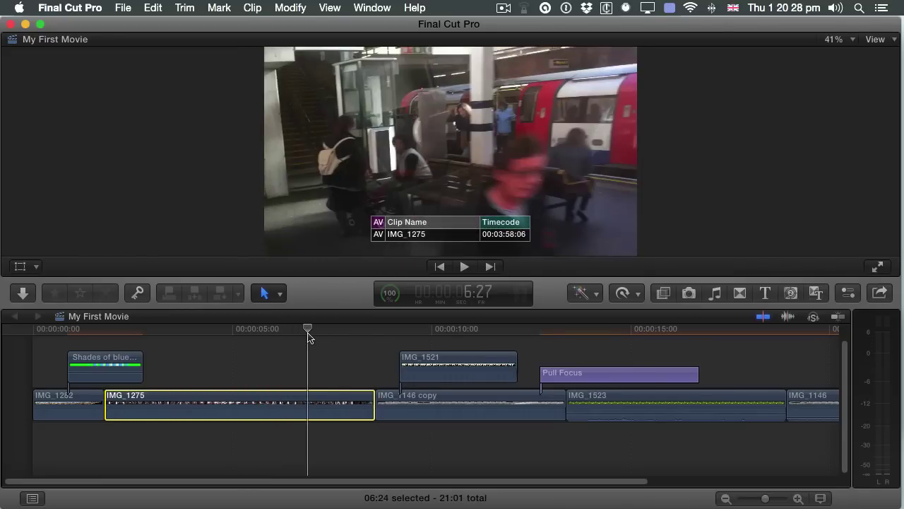
{"action": "key", "text": "shift+/"}
{"action": "left_click_drag", "start_coordinate": [308, 335], "coordinate": [472, 336]}
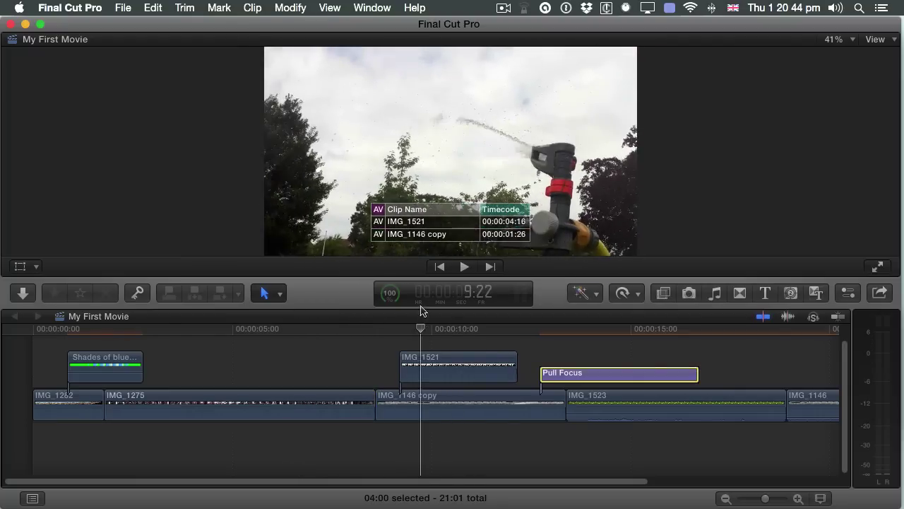
{"action": "left_click_drag", "start_coordinate": [435, 332], "coordinate": [277, 332]}
{"action": "left_click", "coordinate": [64, 7]}
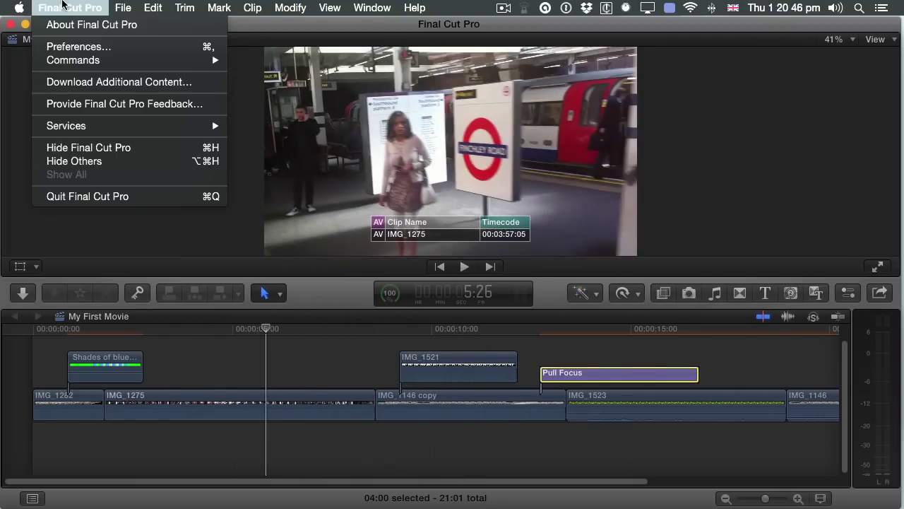
- Reopen the debug preferences to confirm Guards is still ticked, close them, and quit Final Cut Pro
{"action": "left_click", "coordinate": [72, 48]}
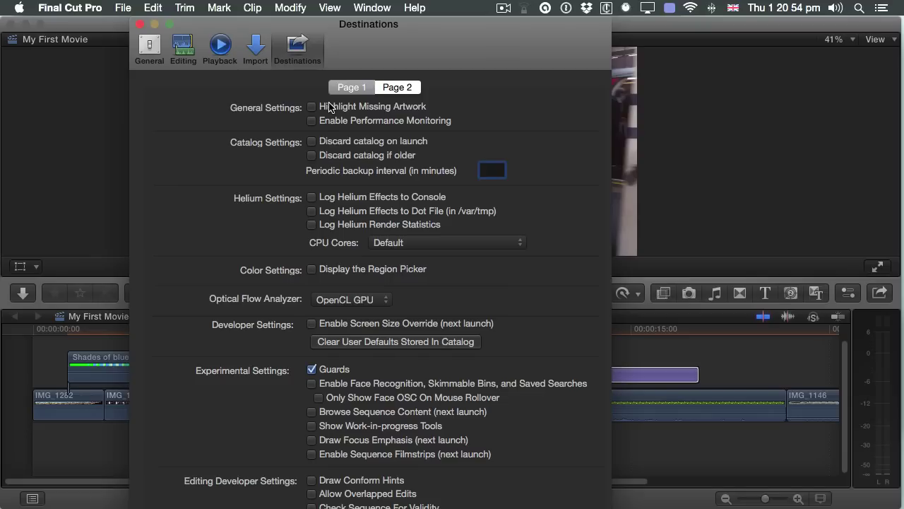
{"action": "left_click", "coordinate": [140, 26]}
{"action": "left_click", "coordinate": [73, 8]}
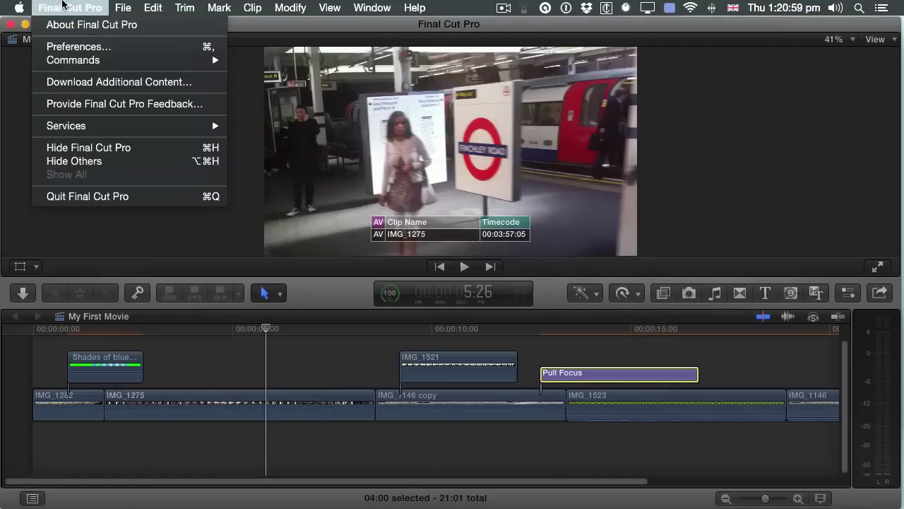
{"action": "left_click", "coordinate": [76, 198]}
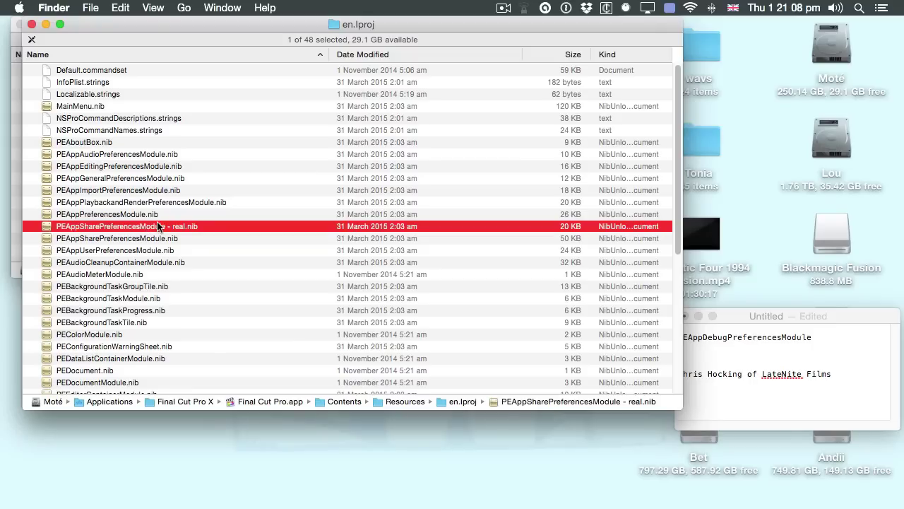
- Rename PEAppSharePreferencesModule.nib to PEAppDebugPreferencesModule.nib using the name copied from TextEdit, authorising with the admin password
{"action": "left_click", "coordinate": [776, 336]}
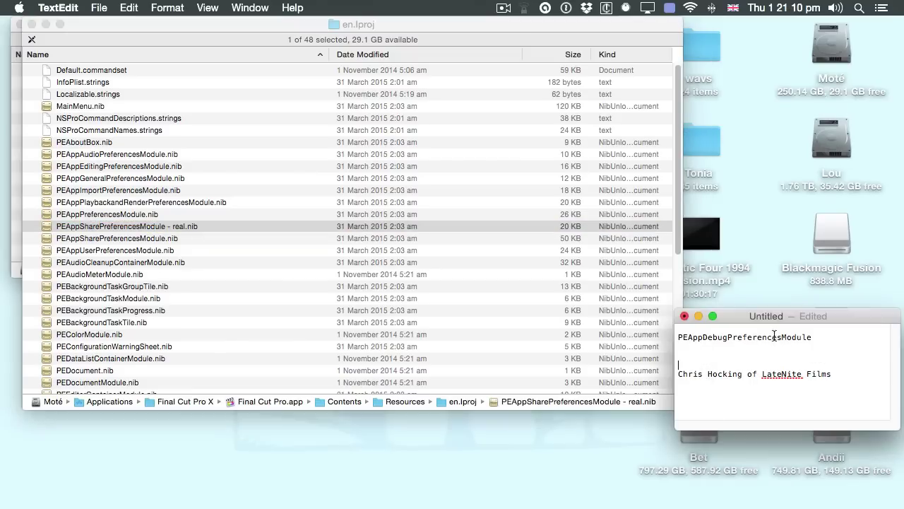
{"action": "left_click_drag", "start_coordinate": [815, 339], "coordinate": [680, 340]}
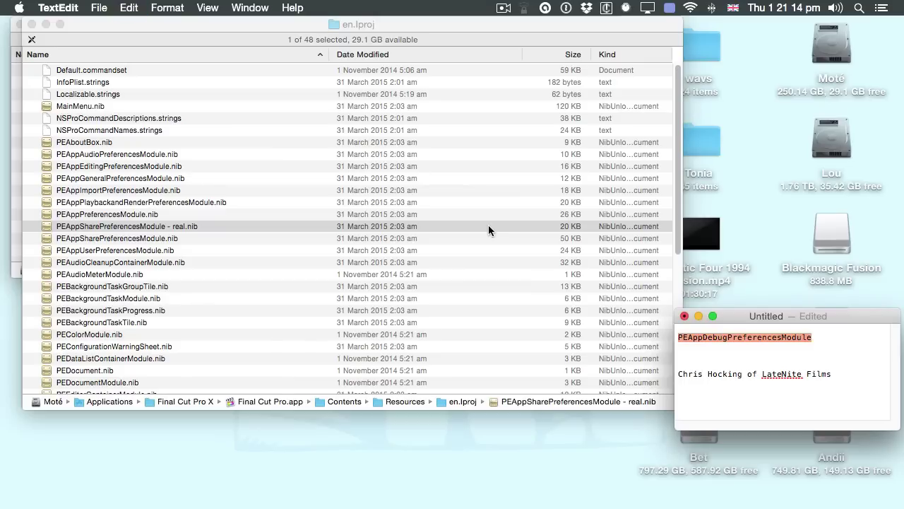
{"action": "key", "text": "super+Tab"}
{"action": "left_click", "coordinate": [118, 241]}
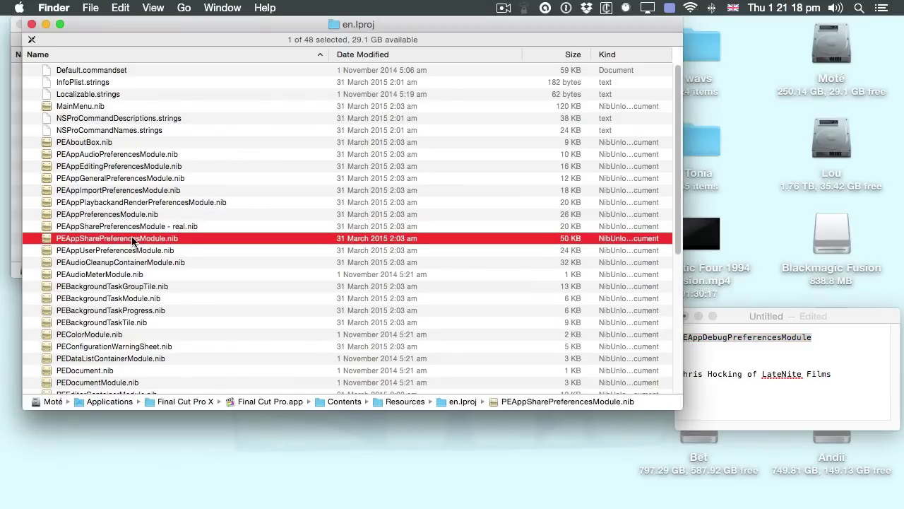
{"action": "key", "text": "Return"}
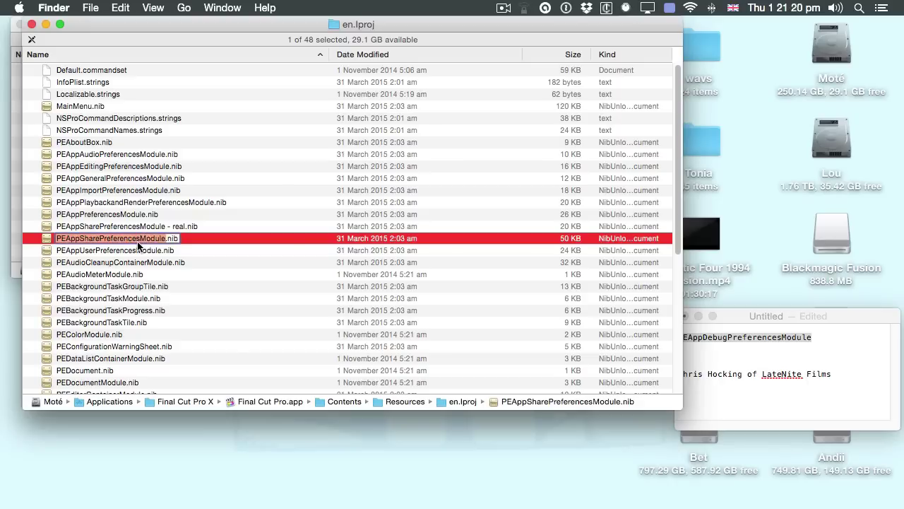
{"action": "key", "text": "super+v"}
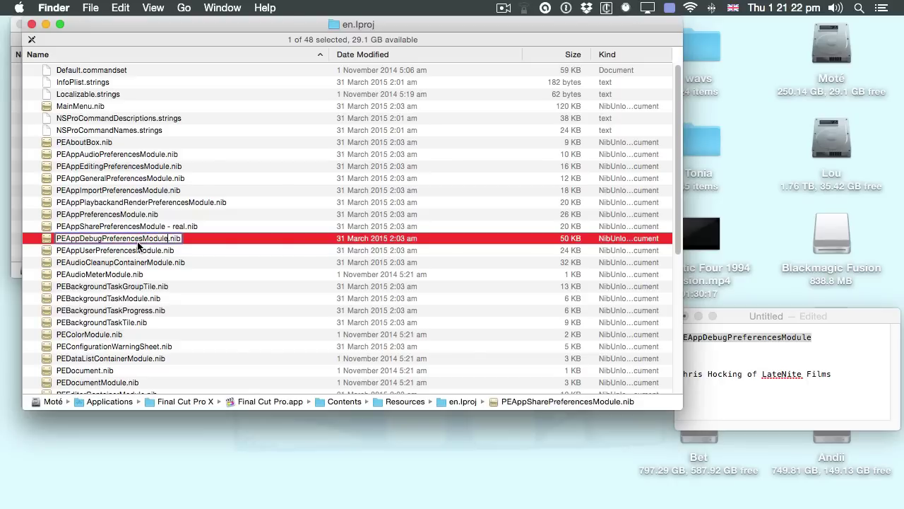
{"action": "key", "text": "Return"}
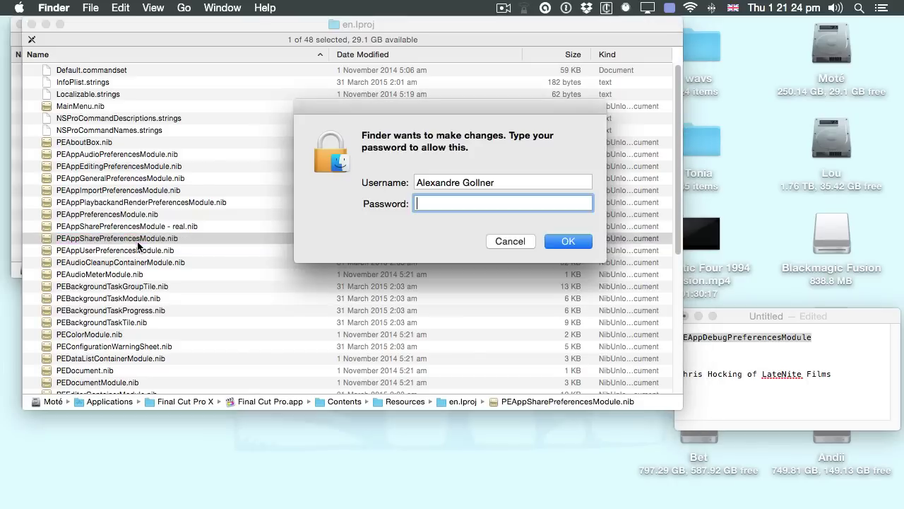
{"action": "type", "text": "••••••••••"}
{"action": "key", "text": "Return"}
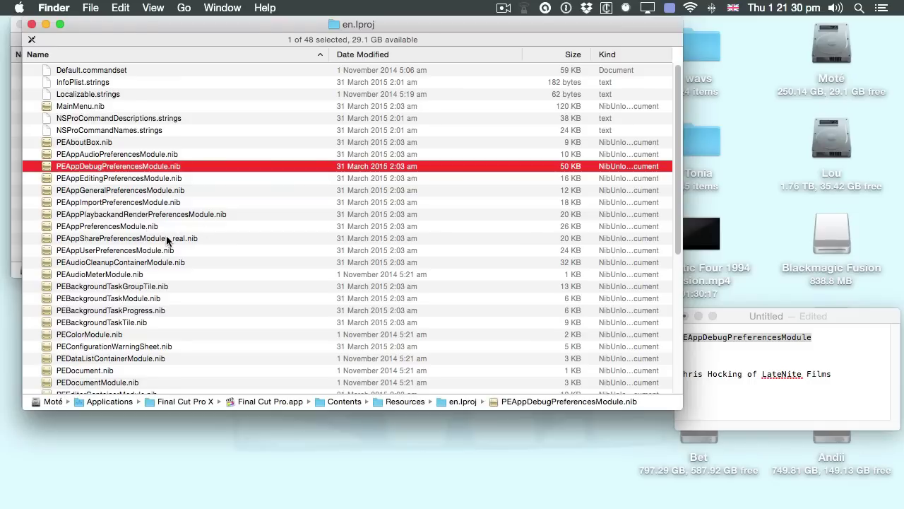
- Remove the ' - real' suffix so the file is PEAppSharePreferencesModule.nib again, and authorise the rename
{"action": "left_click", "coordinate": [170, 239]}
{"action": "left_click", "coordinate": [167, 238]}
{"action": "left_click", "coordinate": [166, 238]}
{"action": "left_click_drag", "start_coordinate": [168, 238], "coordinate": [185, 238]}
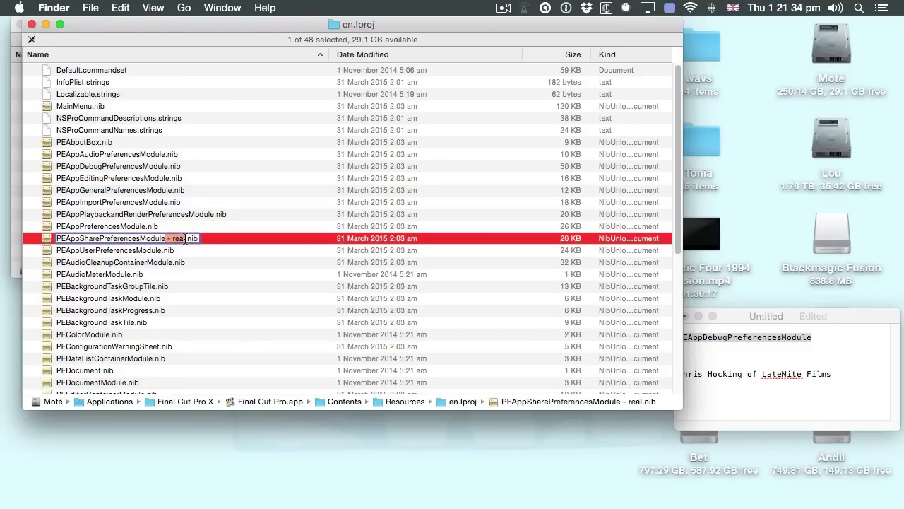
{"action": "key", "text": "BackSpace"}
{"action": "key", "text": "Return"}
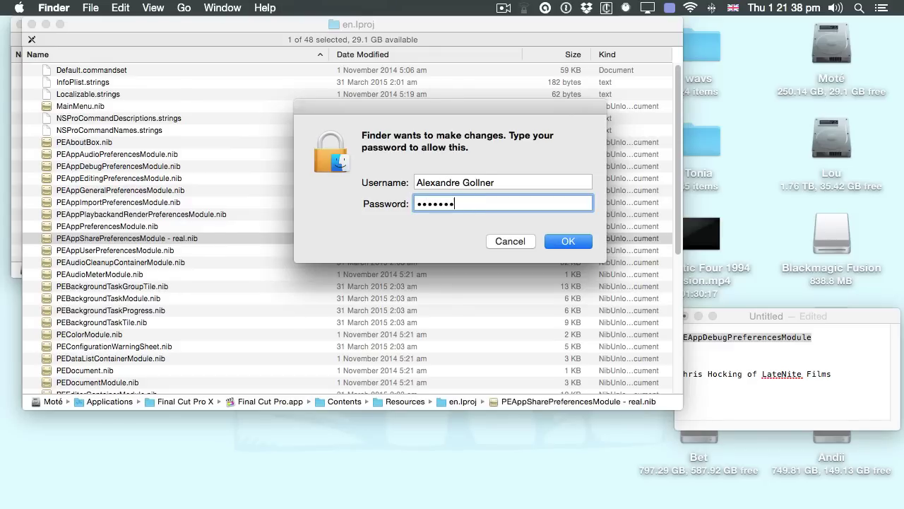
{"action": "key", "text": "Return"}
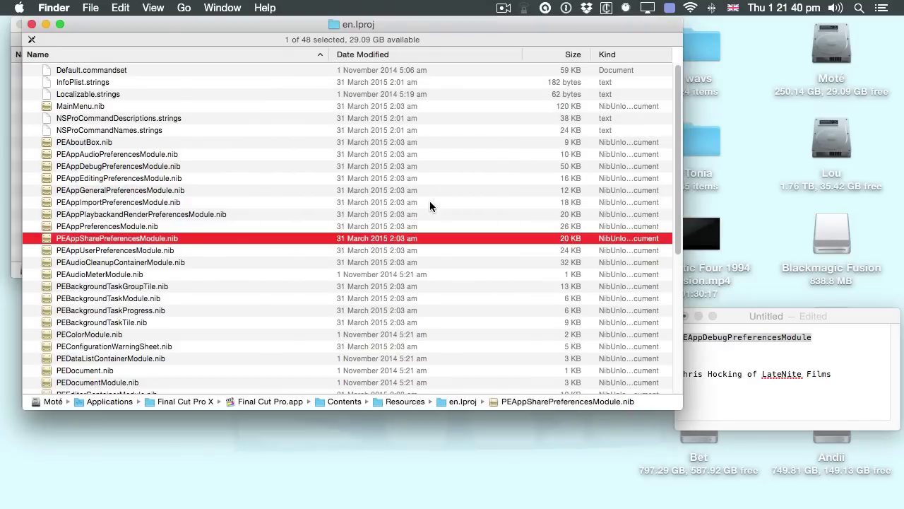
{"action": "left_click", "coordinate": [236, 214]}
{"action": "mouse_move", "coordinate": [900, 304]}
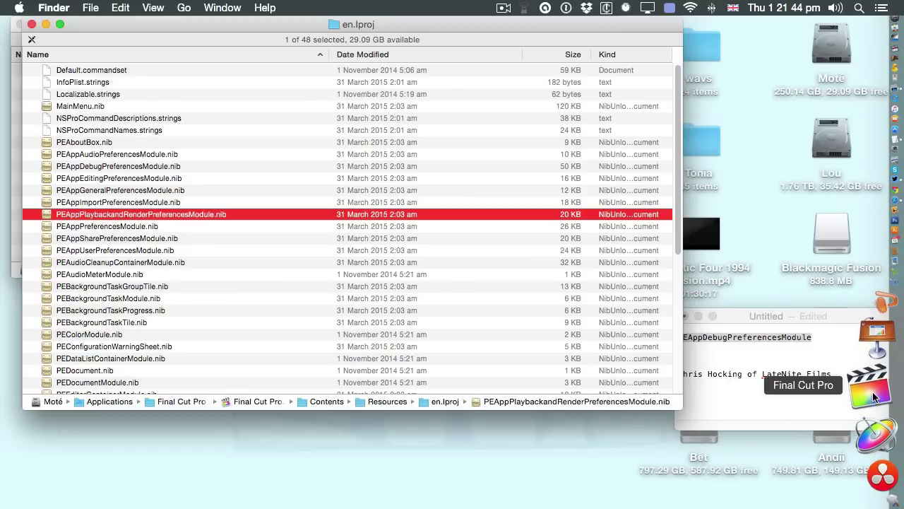
- Relaunch Final Cut Pro, move the playhead back in the IMG_1275 clip, and hide Finder
{"action": "left_click", "coordinate": [873, 395]}
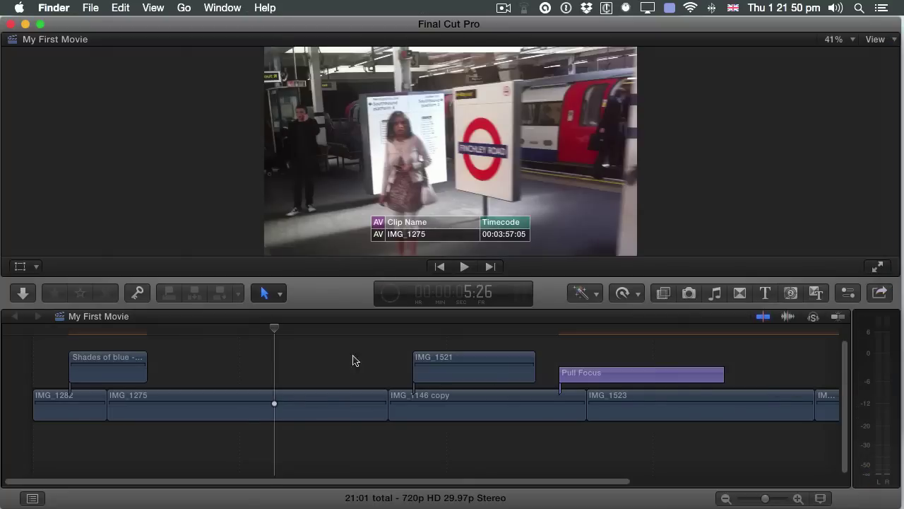
{"action": "left_click_drag", "start_coordinate": [313, 333], "coordinate": [283, 328]}
{"action": "left_click", "coordinate": [65, 7]}
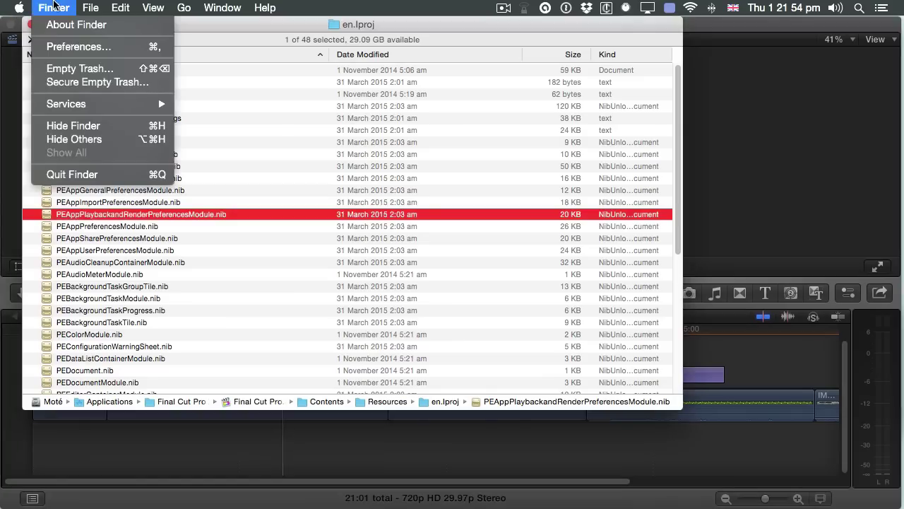
{"action": "key", "text": "super+h"}
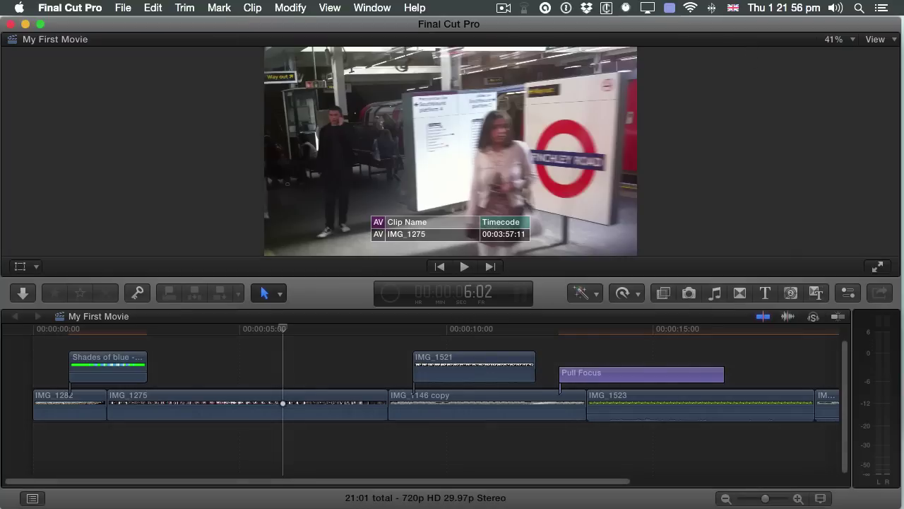
- Open Preferences and check the General, Editing, Playback, Import and Destinations panes for the debug settings, then close it
{"action": "left_click", "coordinate": [65, 9]}
{"action": "left_click", "coordinate": [79, 47]}
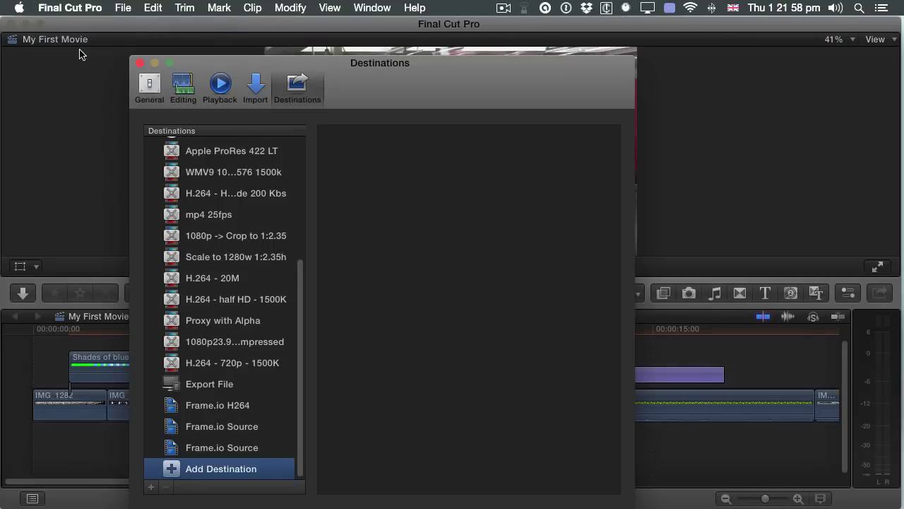
{"action": "left_click", "coordinate": [254, 85]}
{"action": "left_click", "coordinate": [254, 84]}
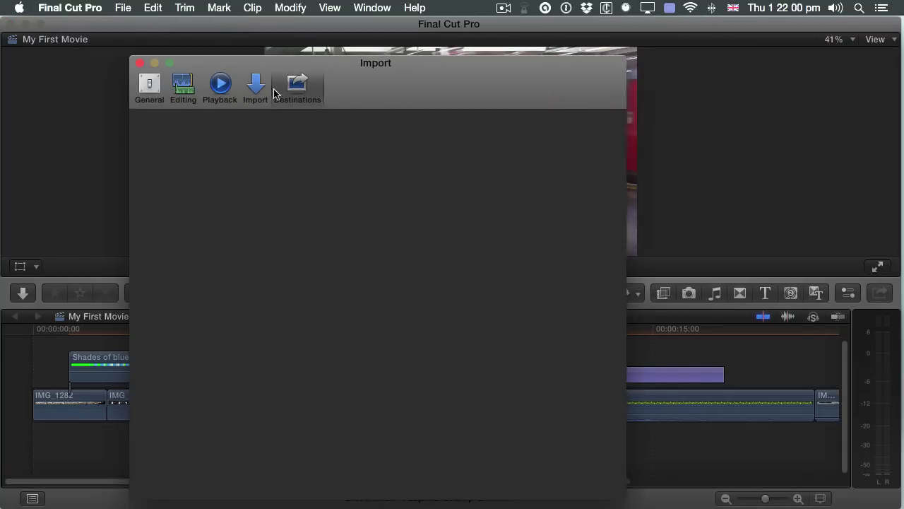
{"action": "left_click", "coordinate": [220, 84]}
{"action": "left_click", "coordinate": [183, 85]}
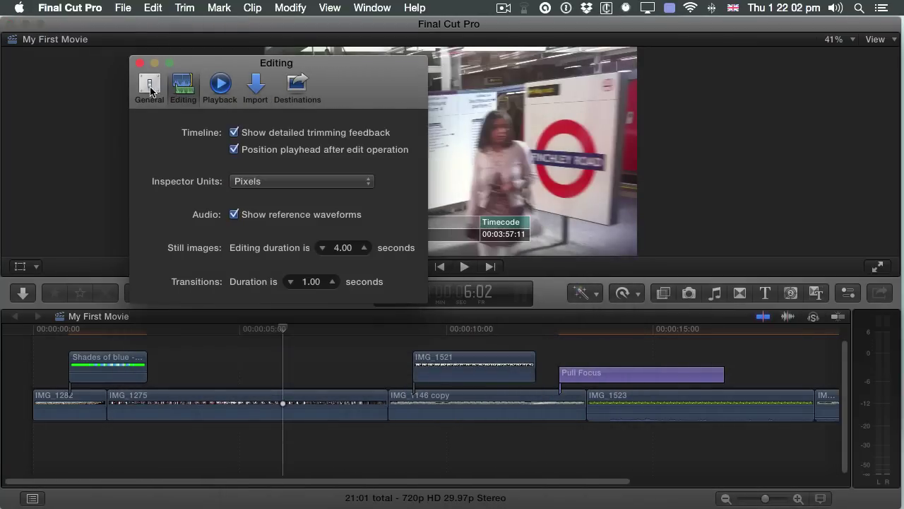
{"action": "left_click", "coordinate": [149, 85]}
{"action": "left_click", "coordinate": [188, 86]}
{"action": "left_click", "coordinate": [220, 84]}
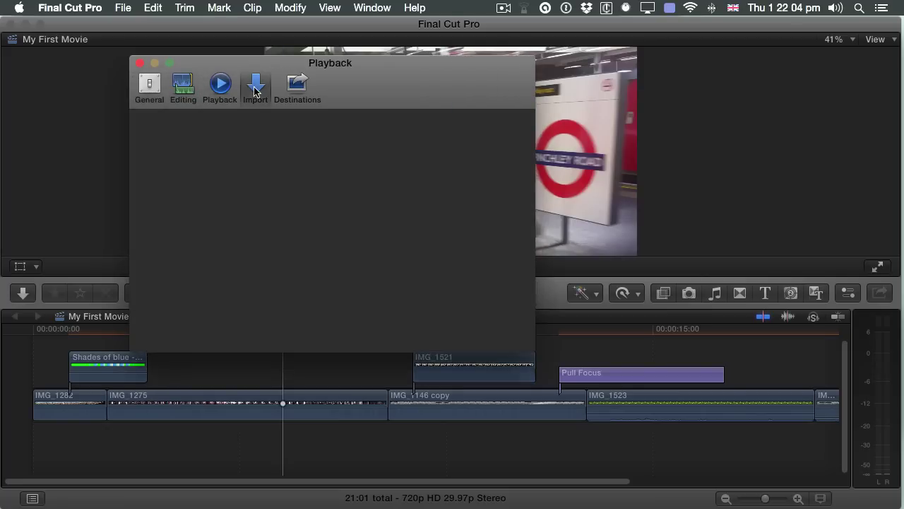
{"action": "left_click", "coordinate": [255, 85]}
{"action": "left_click", "coordinate": [297, 84]}
{"action": "left_click", "coordinate": [139, 64]}
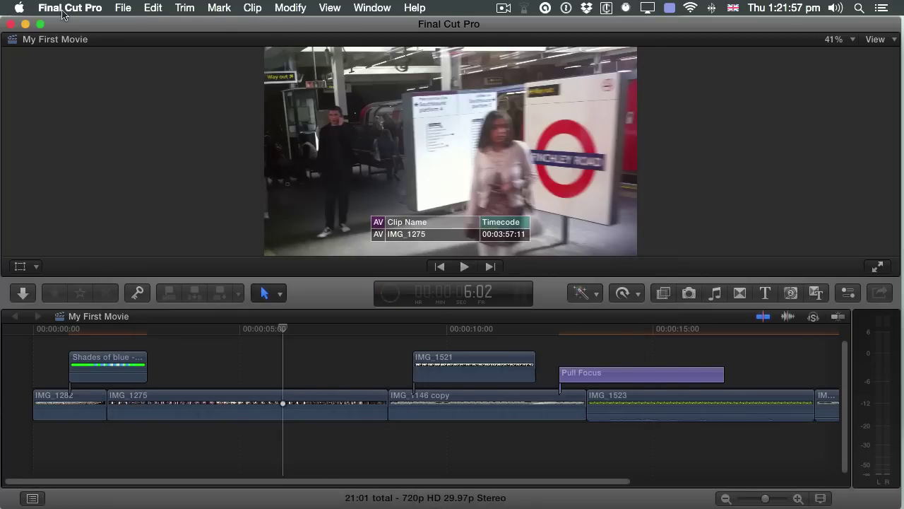
- Reopen Preferences, cycle through every pane again to confirm Destinations shows the standard export list, and close it
{"action": "left_click", "coordinate": [63, 10]}
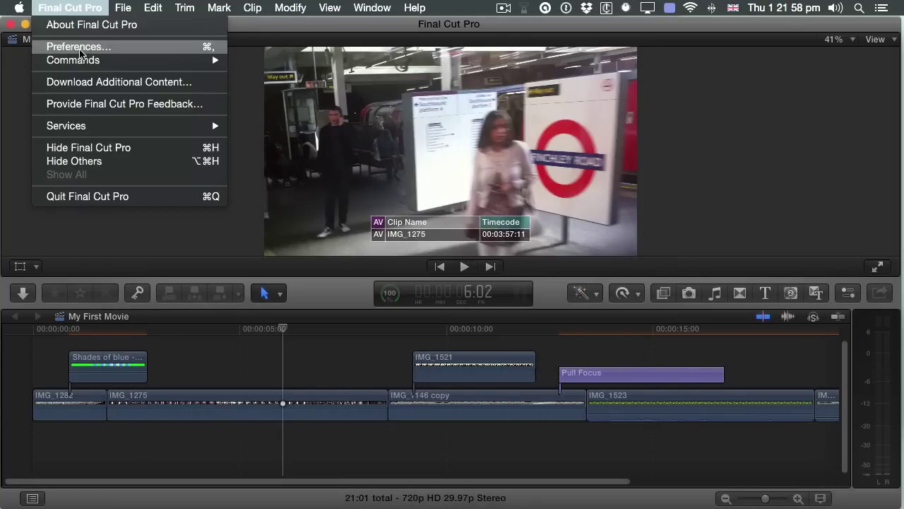
{"action": "left_click", "coordinate": [76, 44]}
{"action": "left_click", "coordinate": [255, 85]}
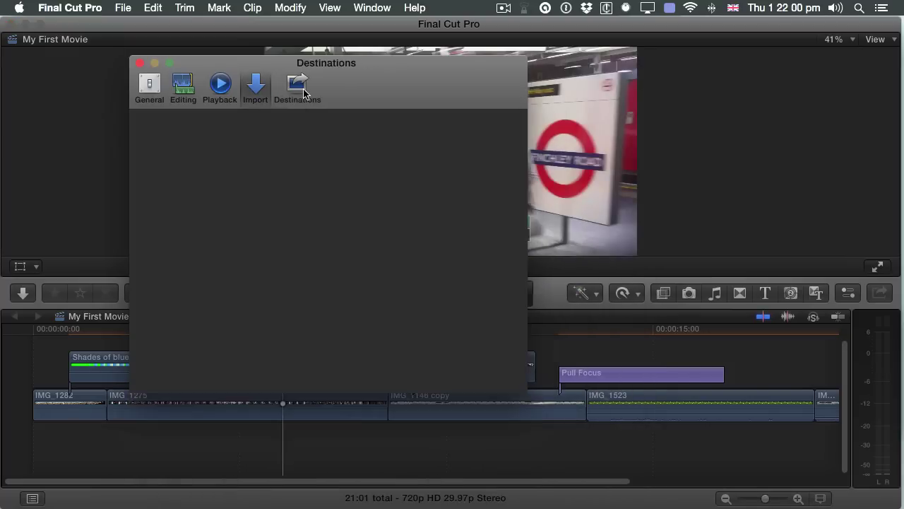
{"action": "left_click", "coordinate": [297, 84]}
{"action": "left_click", "coordinate": [255, 86]}
{"action": "left_click", "coordinate": [219, 84]}
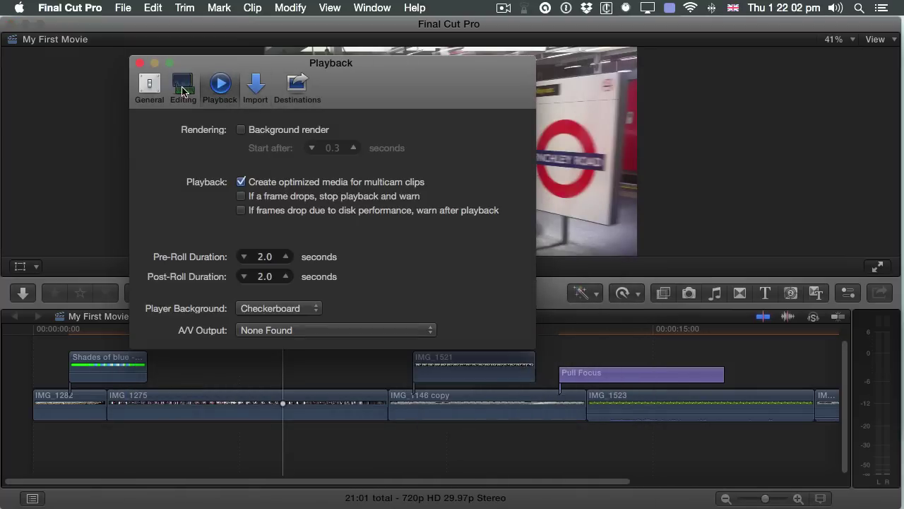
{"action": "left_click", "coordinate": [183, 85]}
{"action": "left_click", "coordinate": [157, 85]}
{"action": "left_click", "coordinate": [183, 85]}
{"action": "left_click", "coordinate": [220, 85]}
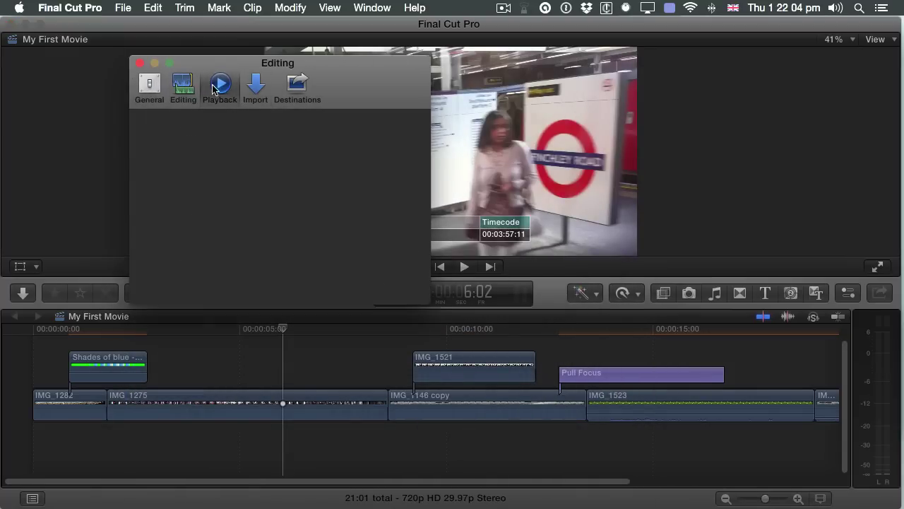
{"action": "left_click", "coordinate": [255, 84]}
{"action": "left_click", "coordinate": [297, 88]}
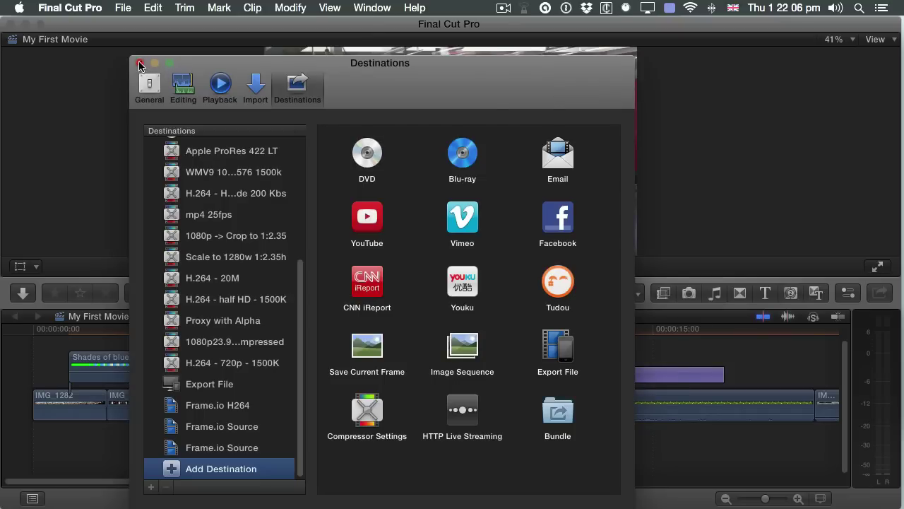
{"action": "left_click", "coordinate": [139, 63]}
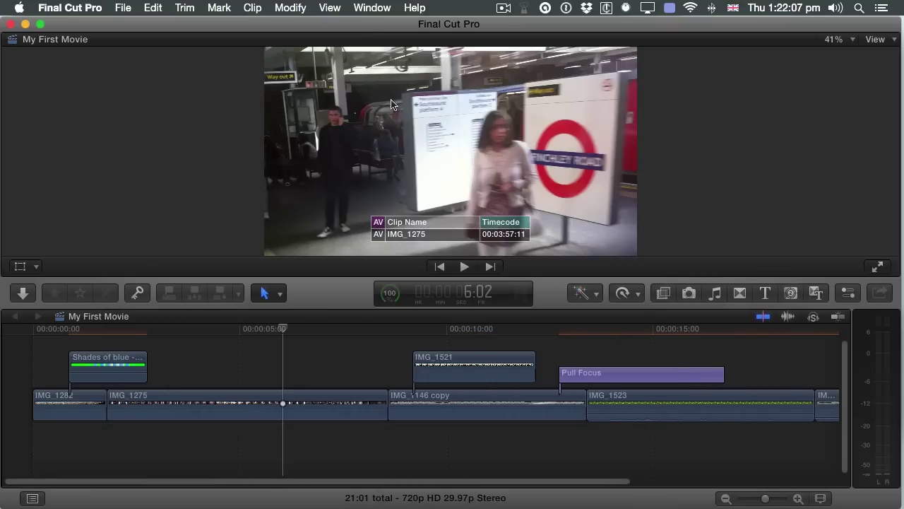